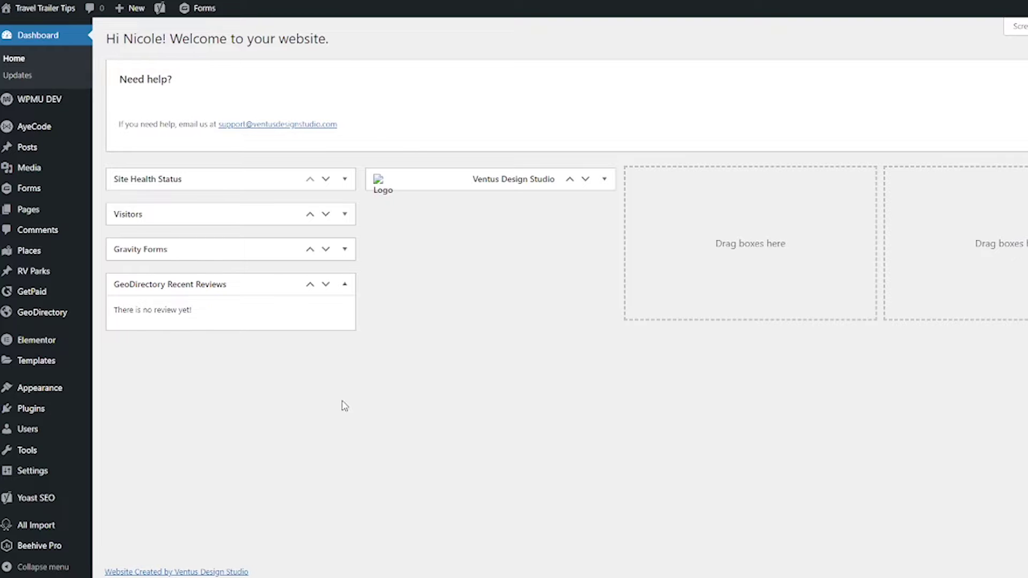
- Install and activate the Claim Listings add-on from the GeoDirectory Extensions page
mouse_move(62, 314)
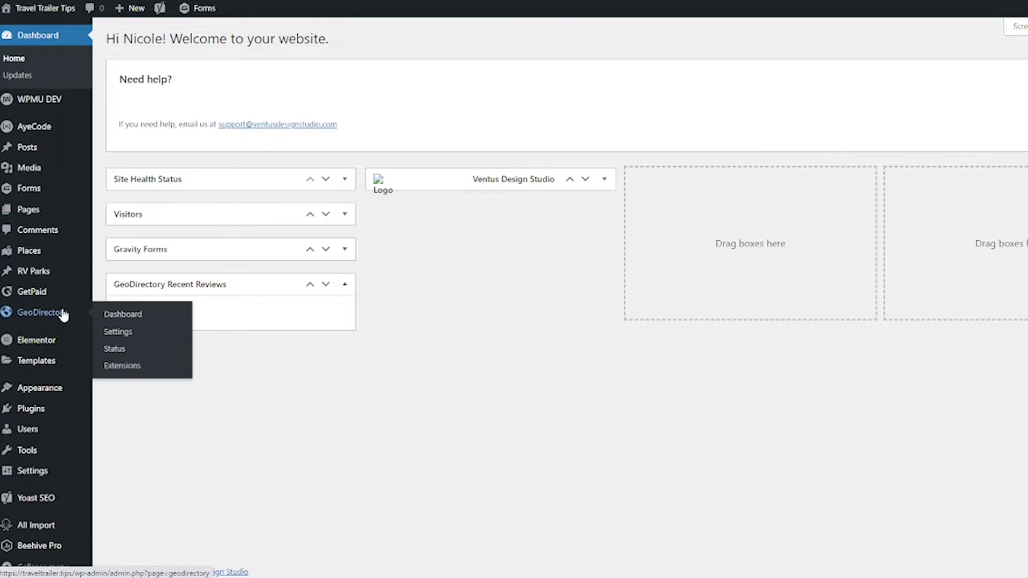
left_click(130, 373)
scroll(333, 372, "down", 5)
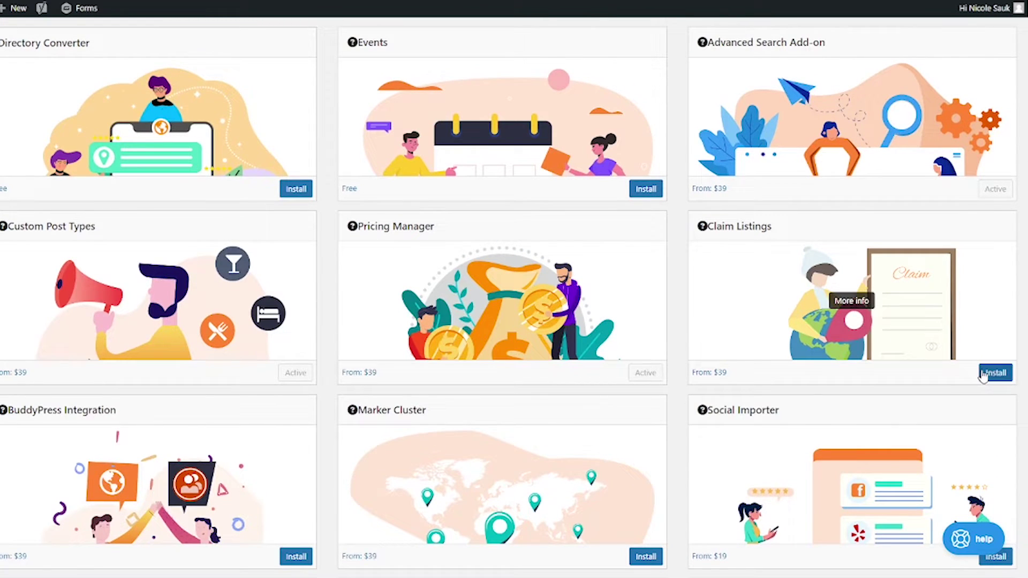
left_click(988, 374)
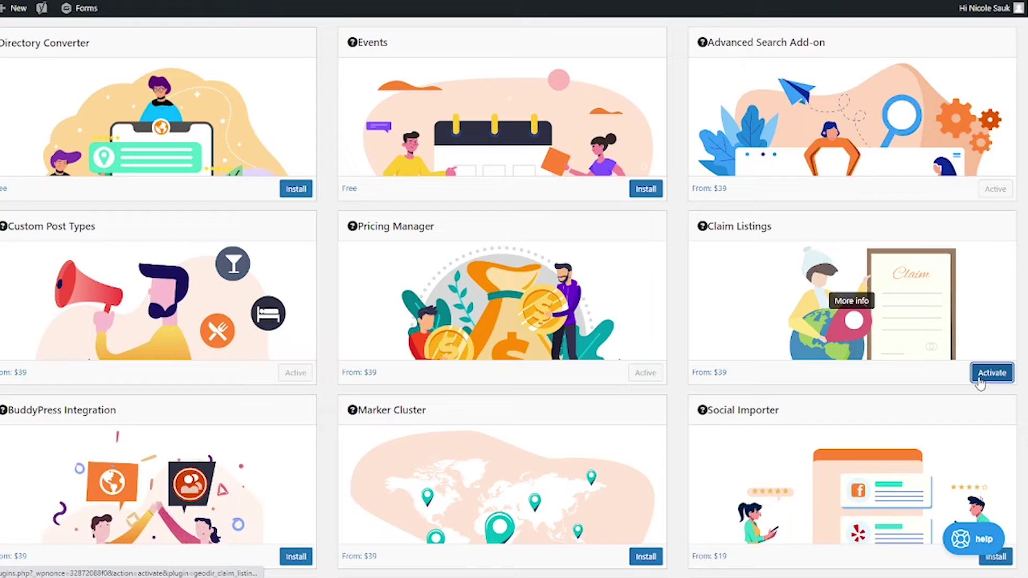
left_click(979, 380)
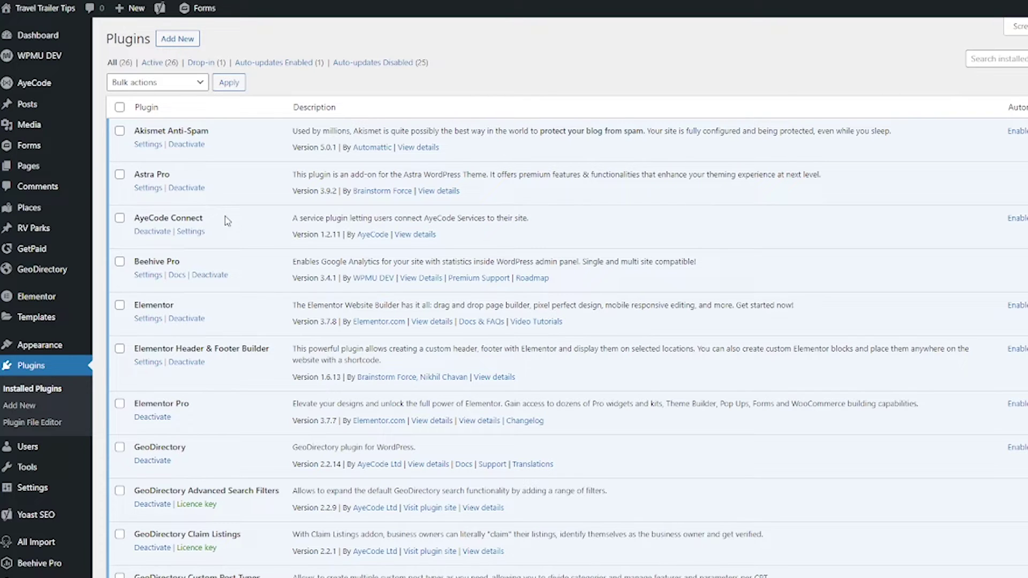
- Add the predefined Claimed field to the RV Parks custom fields as 'Is Claimed?' and save it
mouse_move(22, 215)
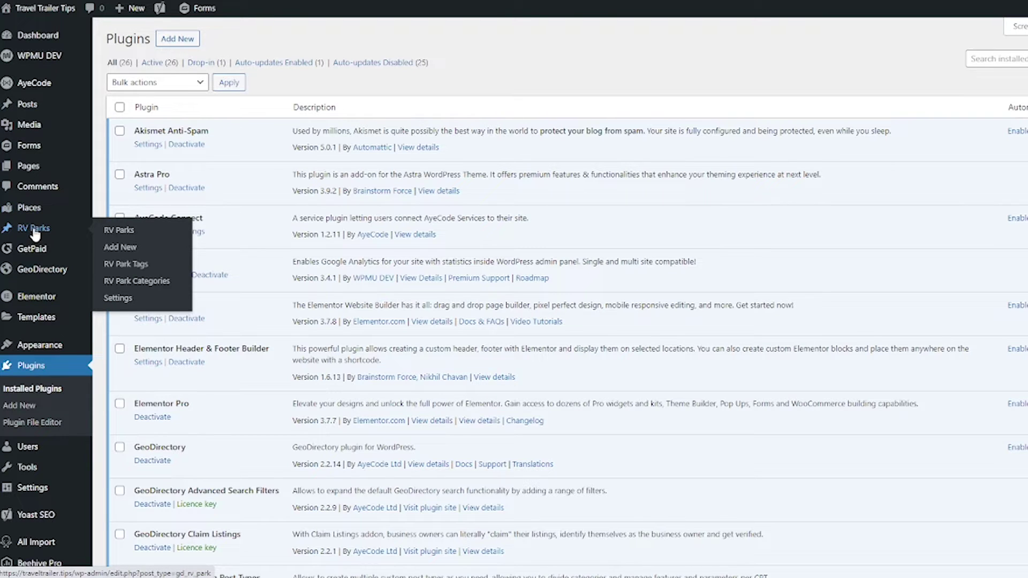
left_click(128, 299)
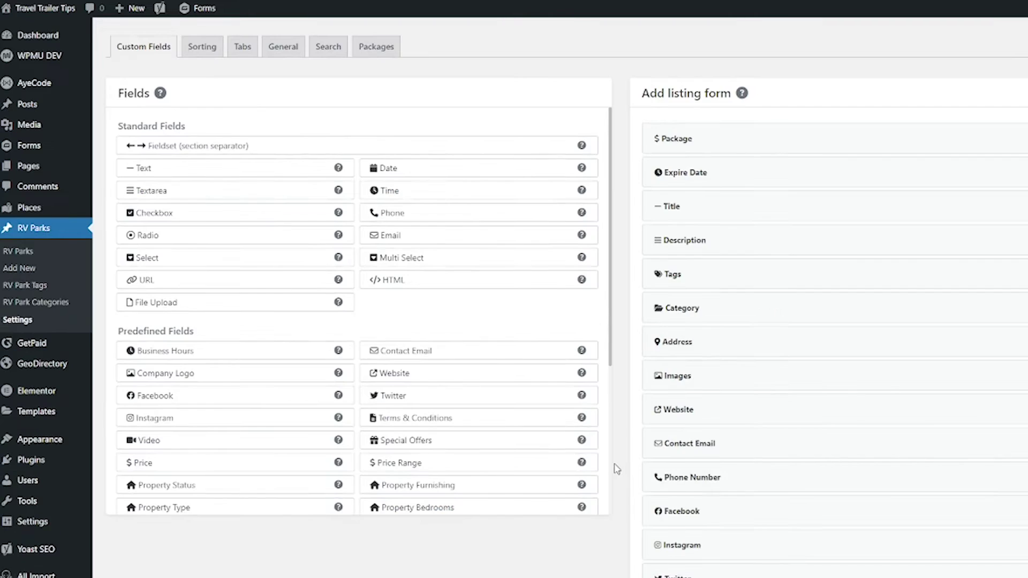
scroll(614, 468, "down", 1)
scroll(362, 384, "down", 4)
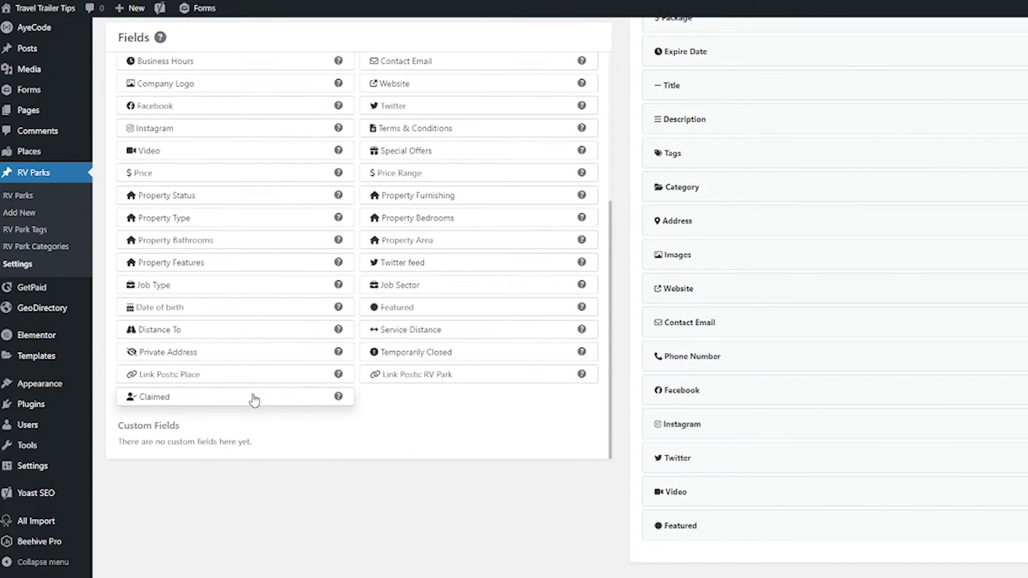
left_click(177, 399)
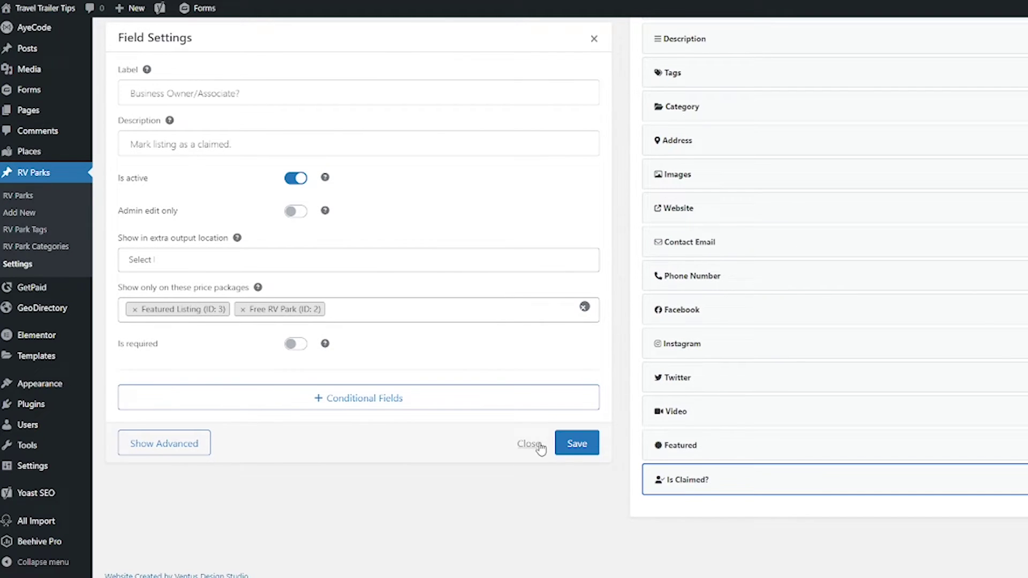
left_click(575, 444)
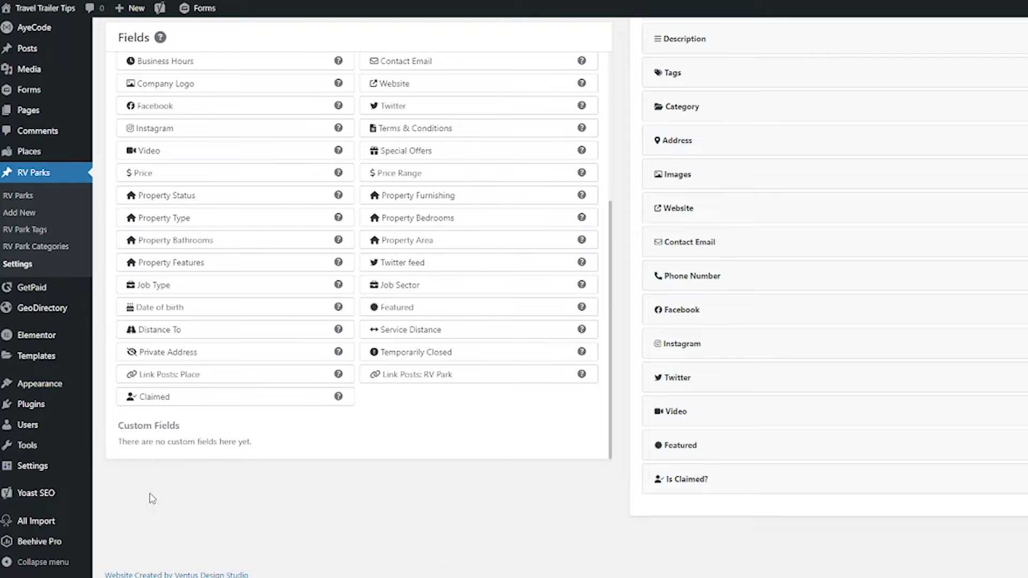
scroll(140, 498, "up", 1)
scroll(141, 498, "up", 3)
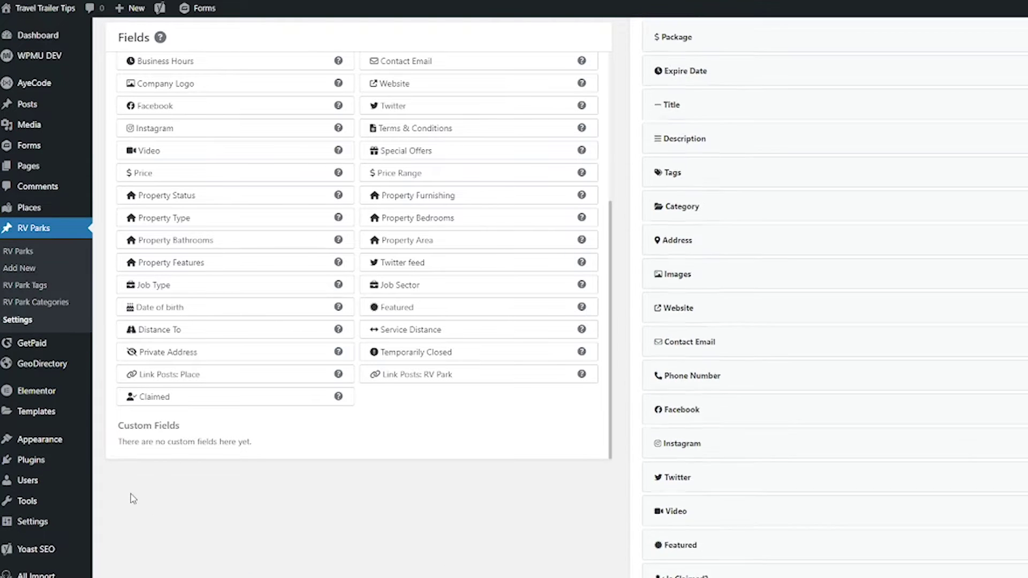
scroll(133, 498, "up", 3)
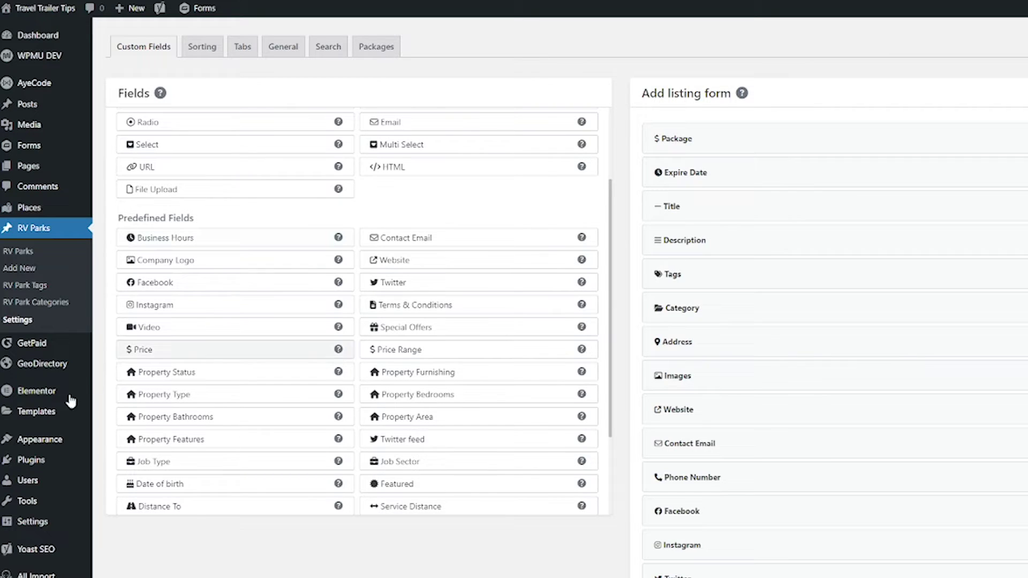
mouse_move(42, 423)
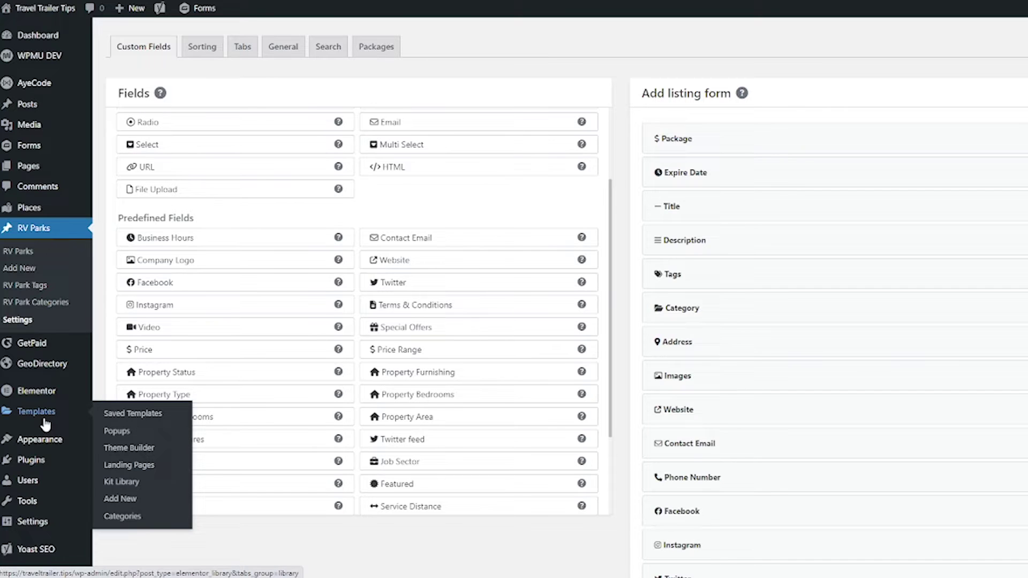
- Open the Single GeoDirectory Listing theme template in the Elementor editor
left_click(154, 458)
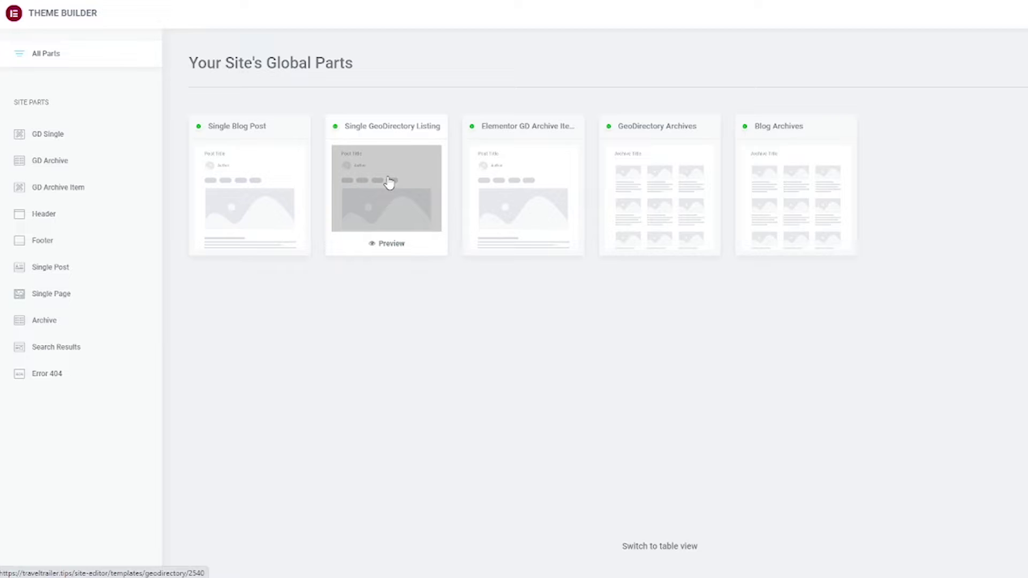
left_click(389, 182)
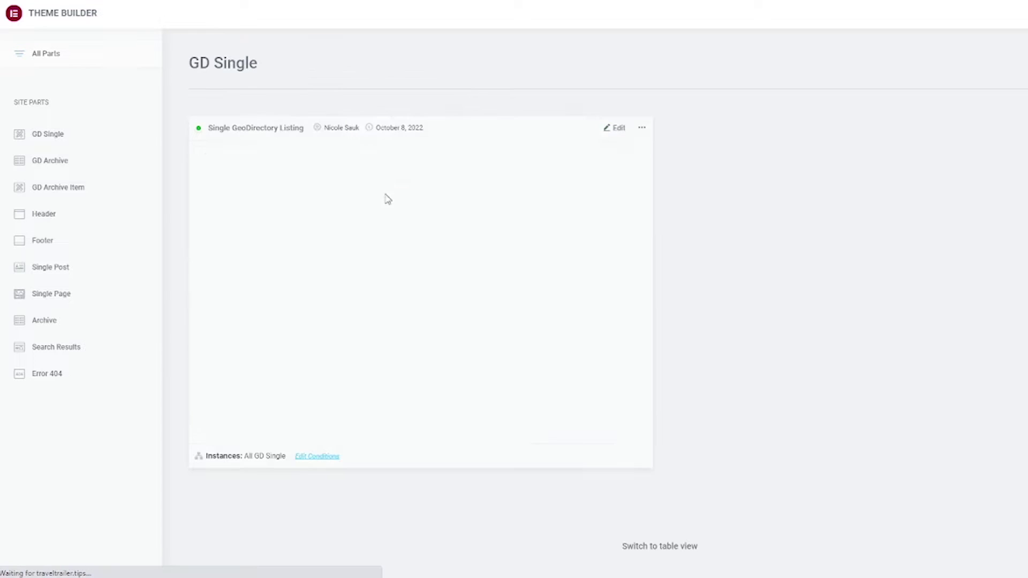
left_click(615, 133)
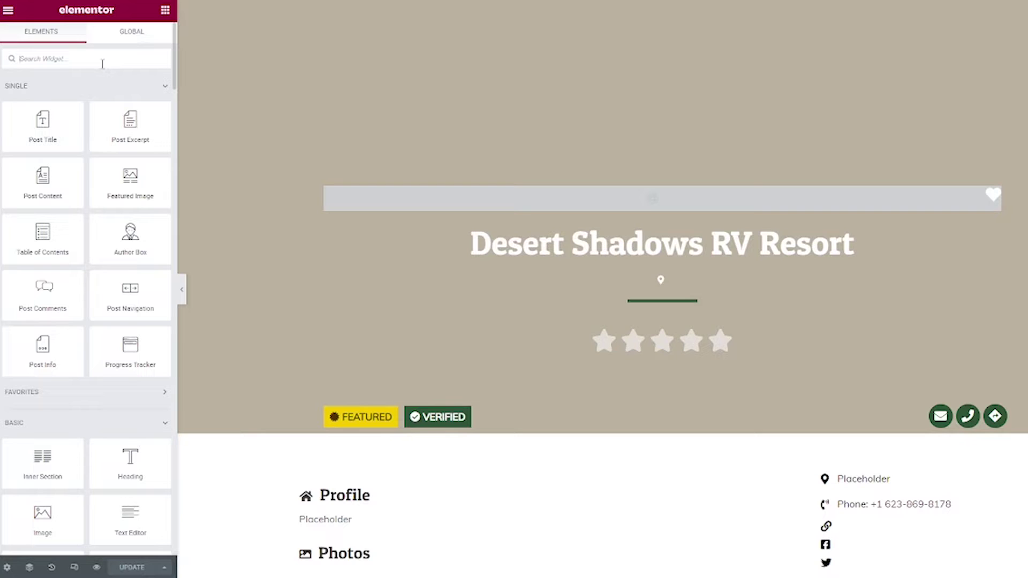
- Place the GD Post Claim widget in the sidebar above the ratings badge and update the template
type("claim")
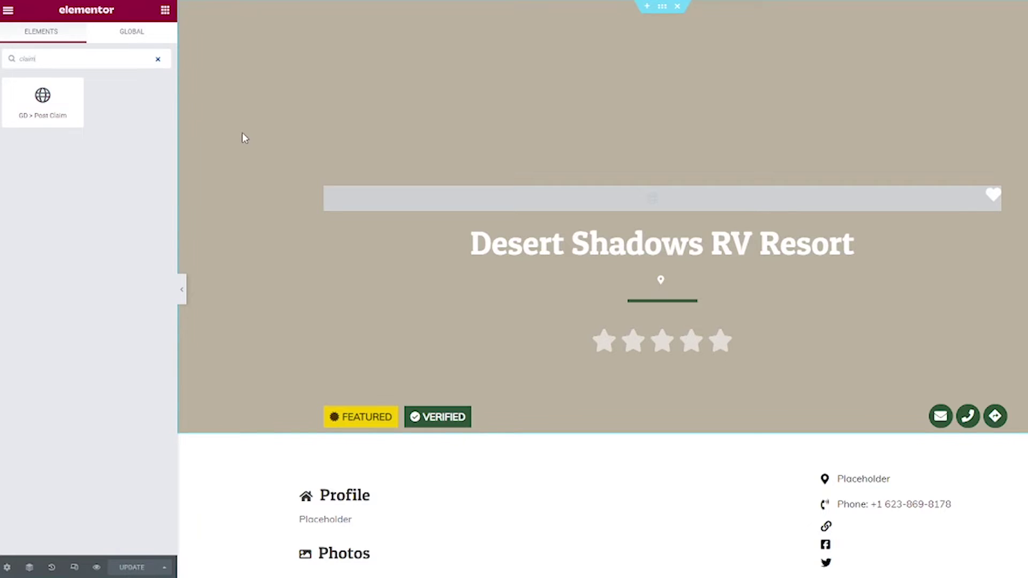
scroll(242, 133, "down", 2)
scroll(243, 138, "down", 3)
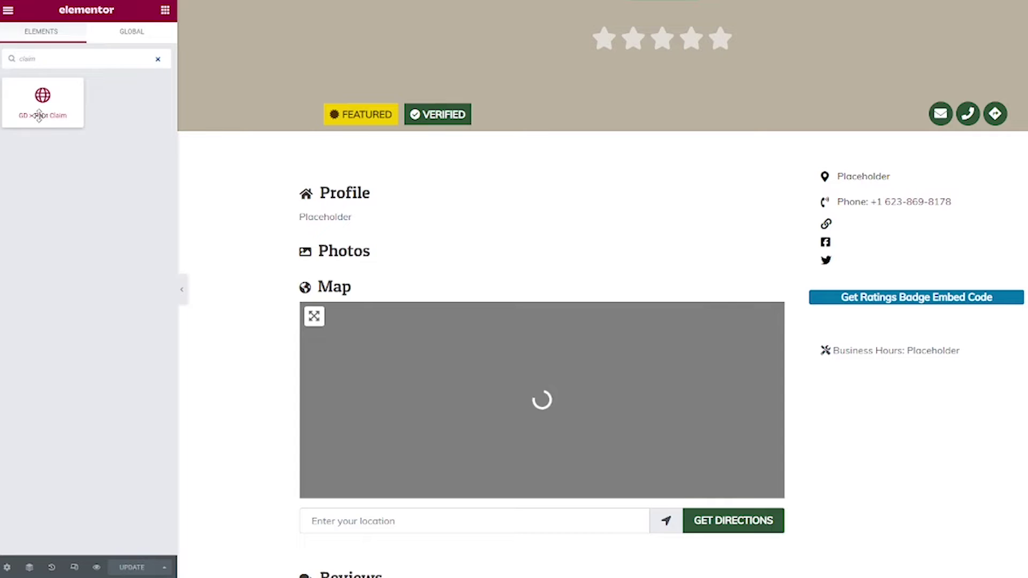
left_click_drag(39, 115, 855, 272)
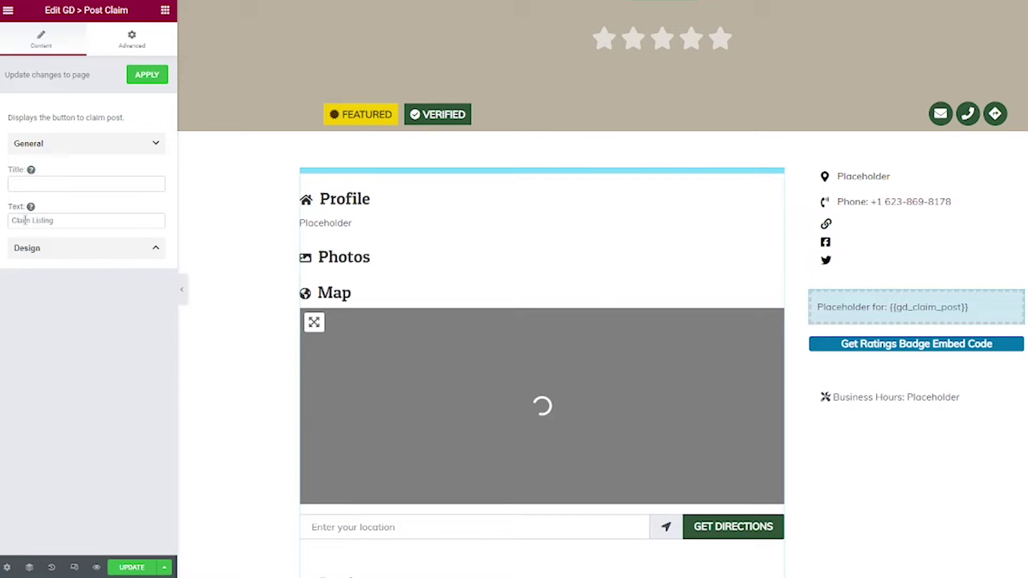
left_click(30, 253)
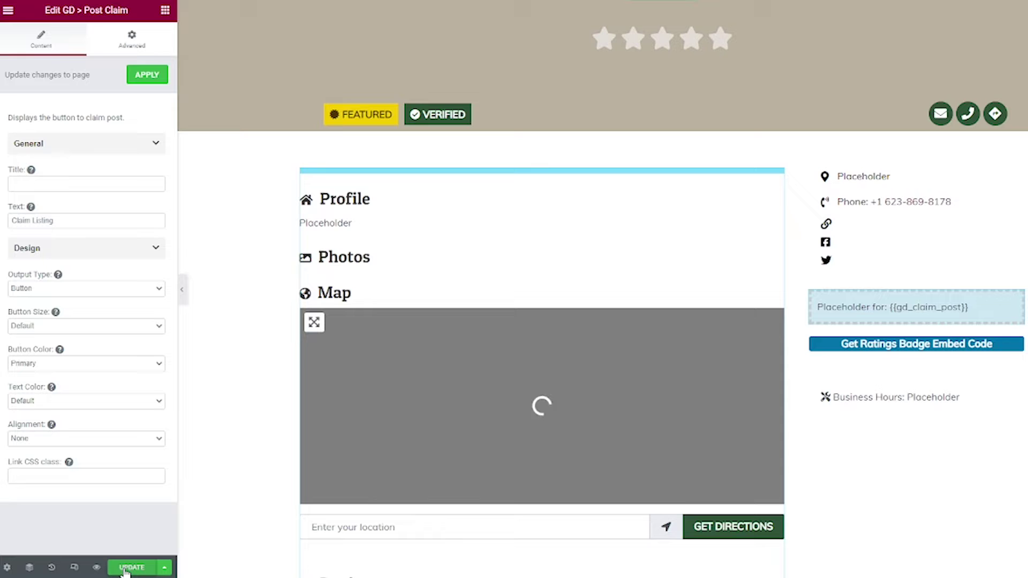
left_click(125, 569)
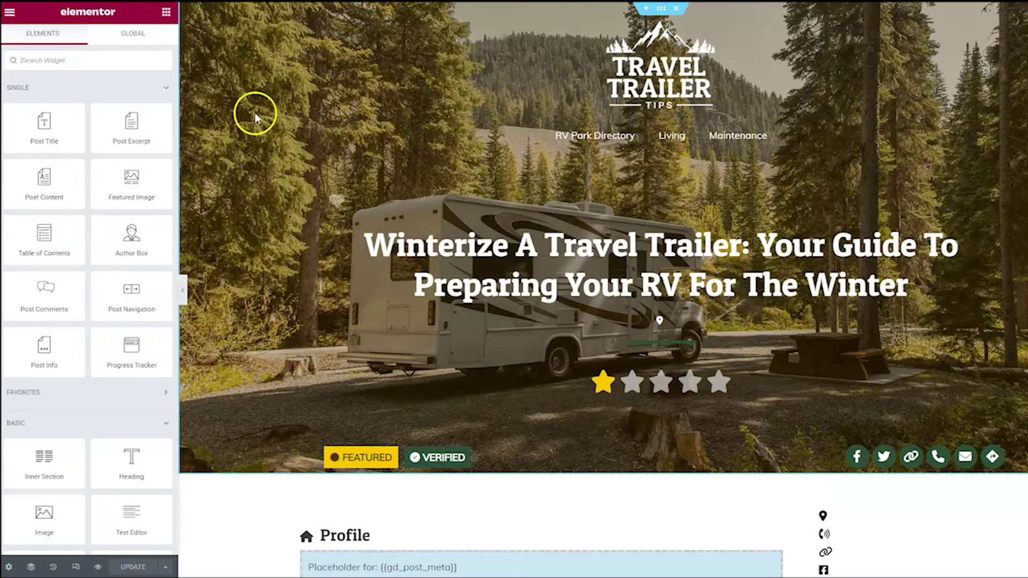
- Exit the Elementor editor and browse the RV park directory listings
left_click(10, 16)
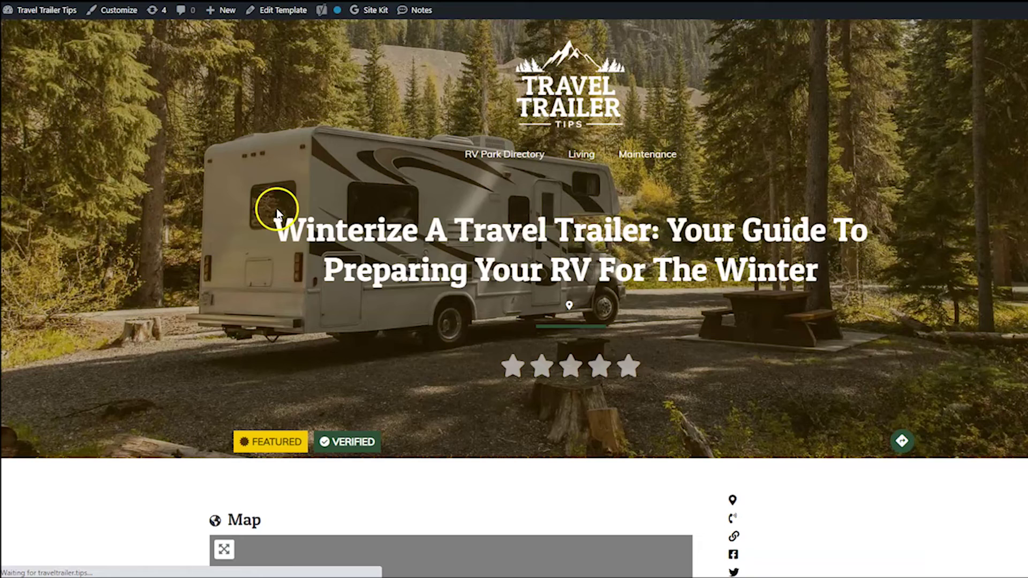
scroll(201, 199, "down", 4)
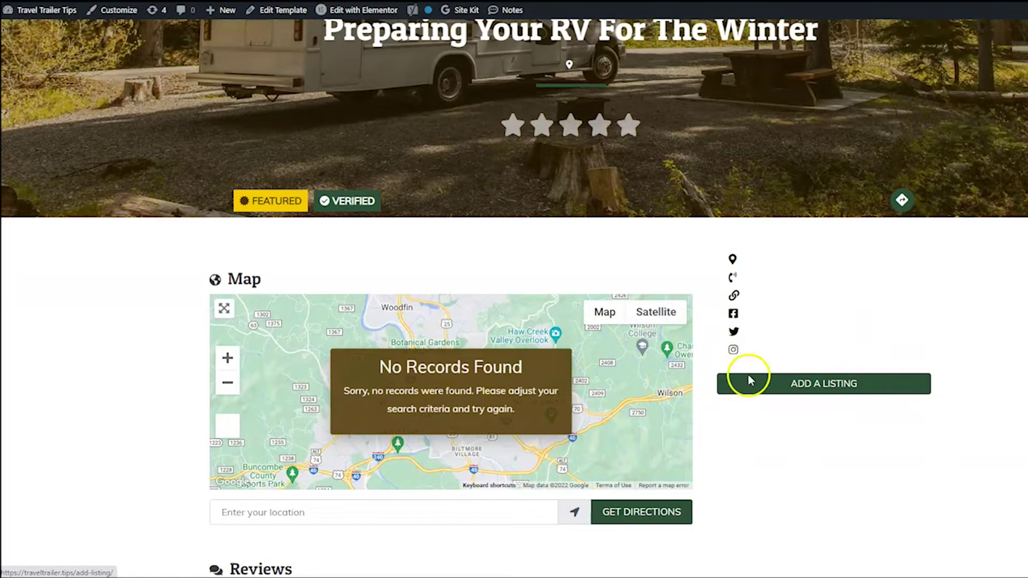
scroll(789, 438, "up", 5)
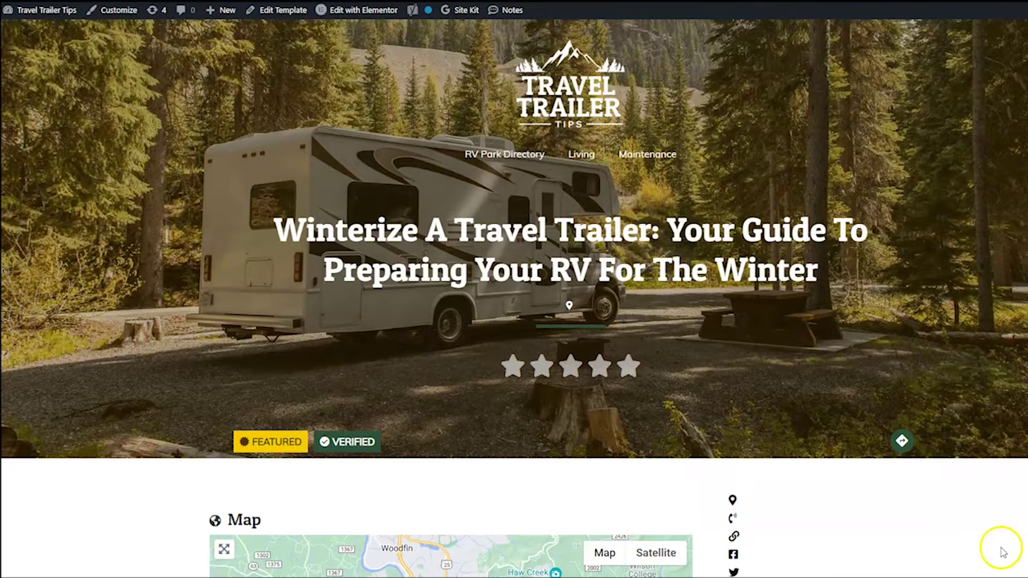
scroll(978, 424, "down", 1)
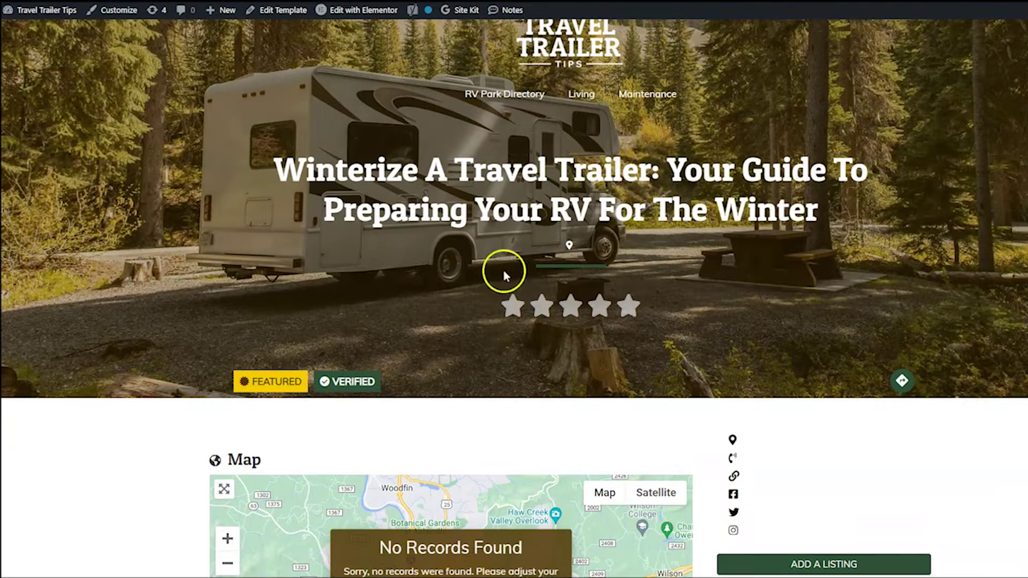
scroll(443, 302, "up", 1)
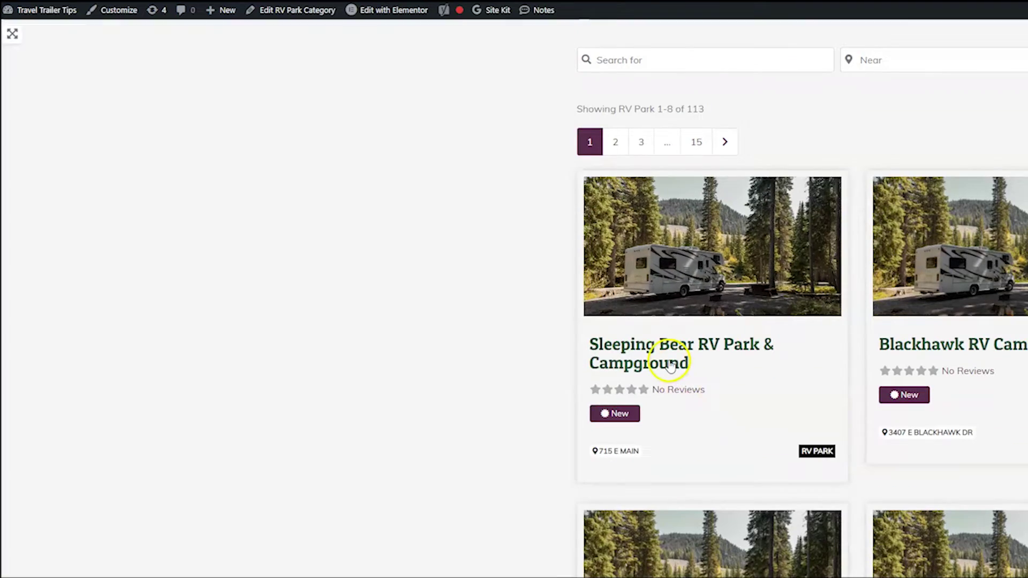
- View the Claim Listing form on the Sleeping Bear RV Park & Campground listing, then close it
left_click(670, 365)
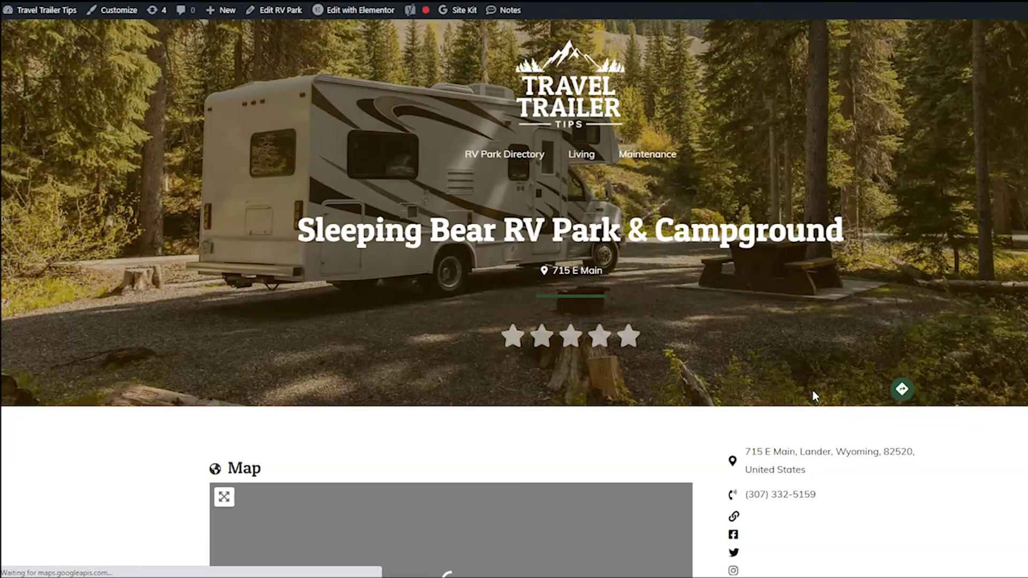
scroll(814, 396, "down", 3)
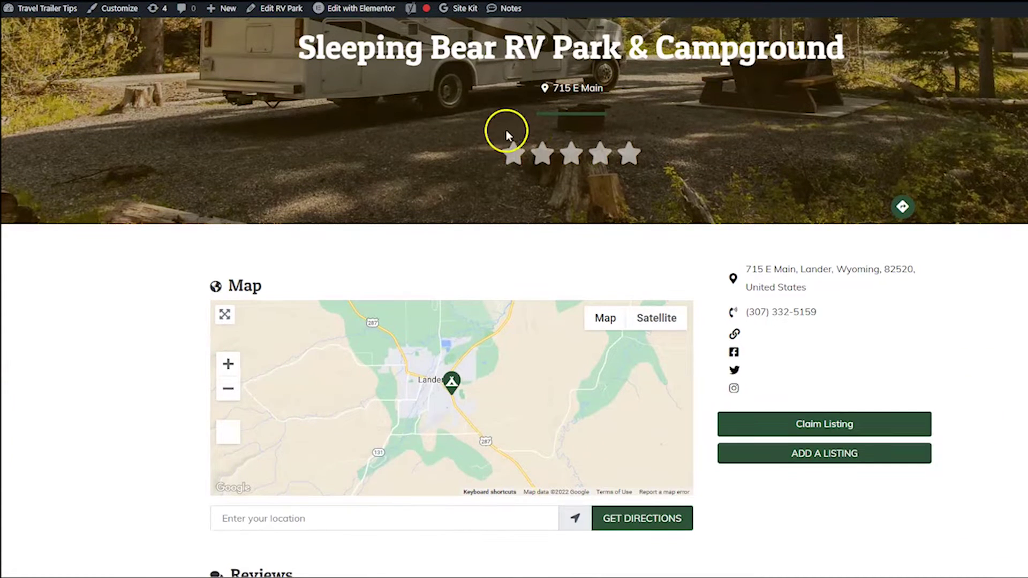
left_click(844, 422)
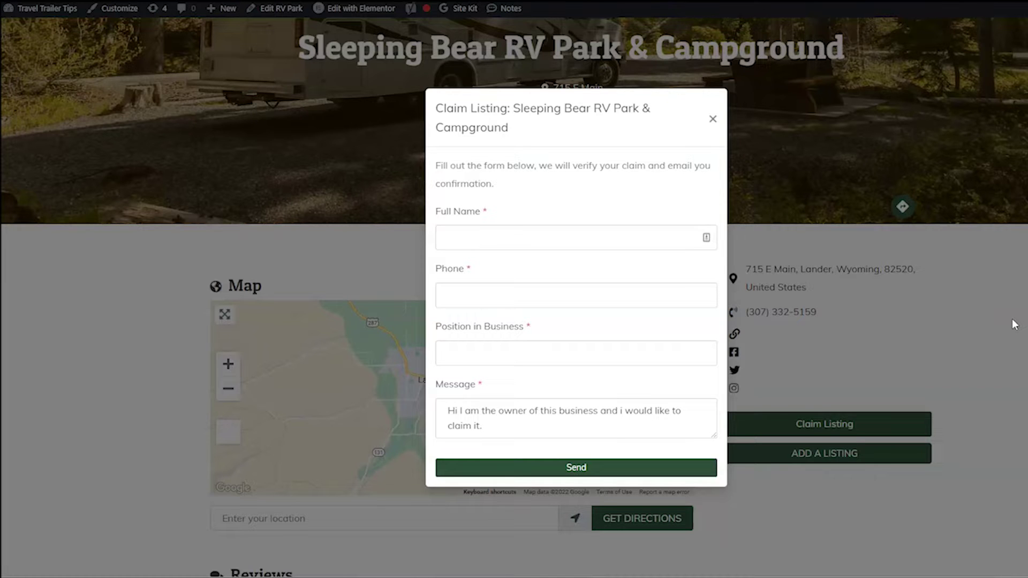
left_click(712, 118)
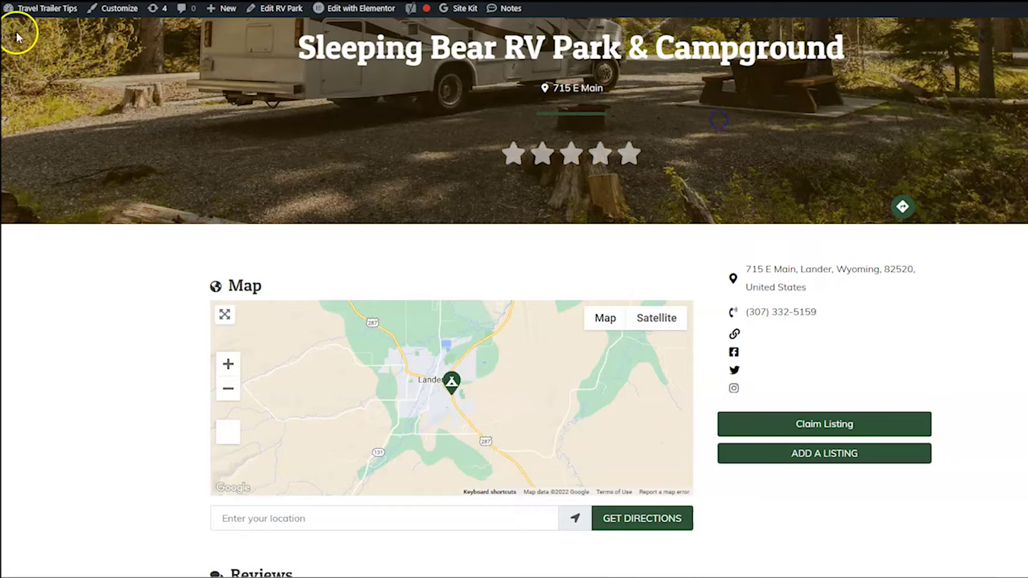
- Go to the admin Dashboard and open RV Parks > Settings
mouse_move(32, 10)
left_click(30, 30)
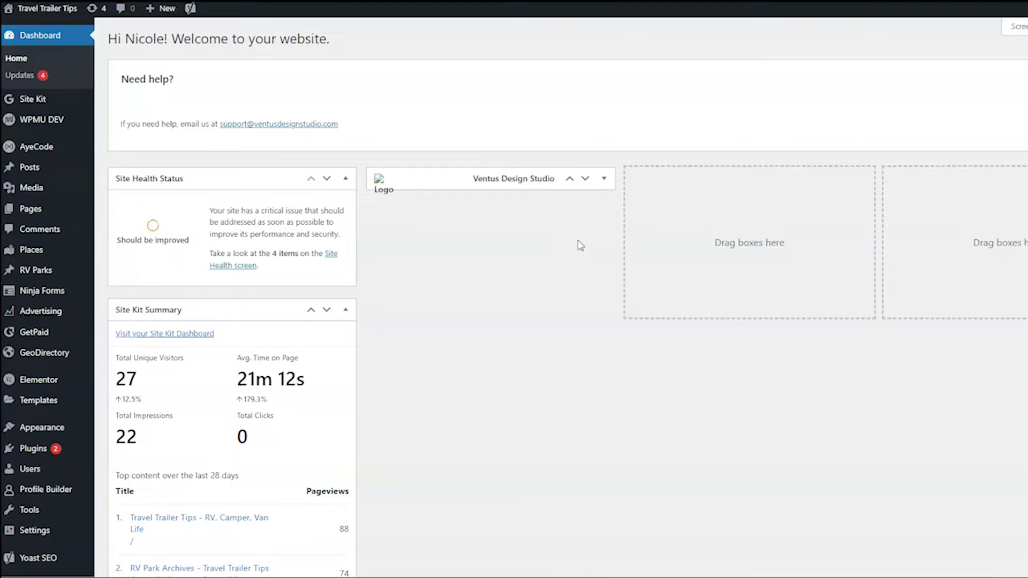
left_click(446, 225)
mouse_move(72, 270)
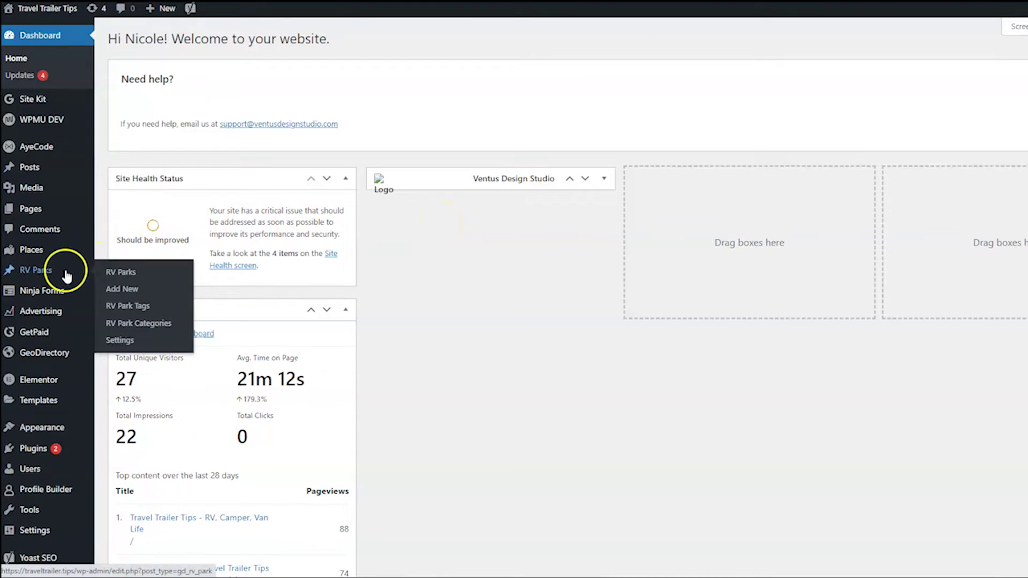
left_click(119, 341)
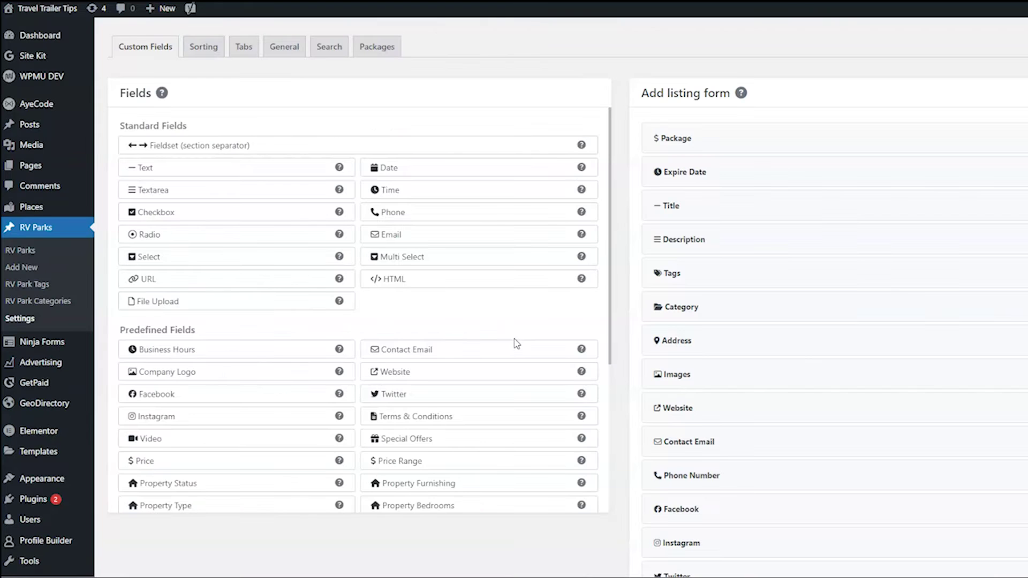
- Show the RV Parks Packages tab and edit the Featured Listing package
left_click(376, 46)
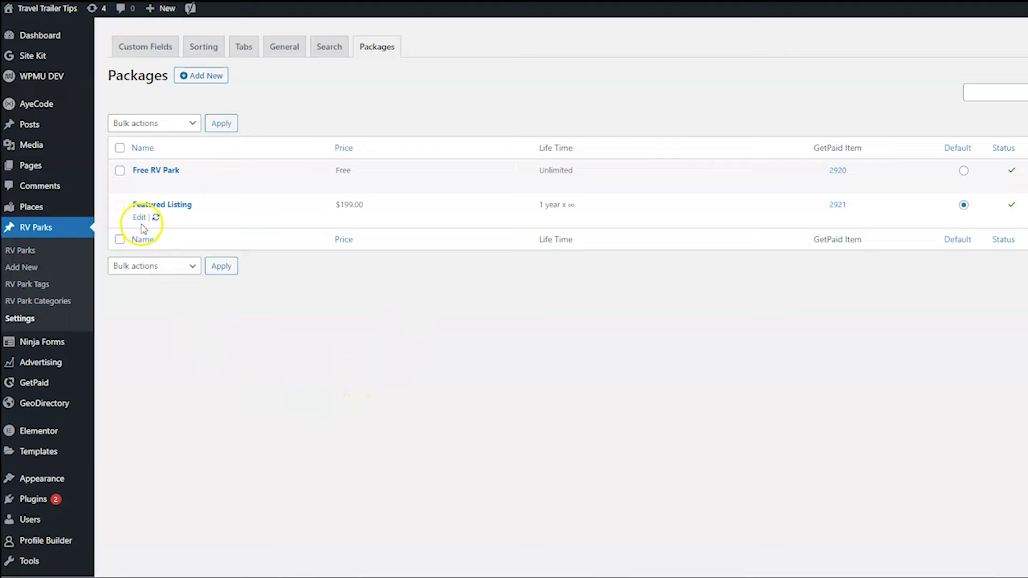
left_click(140, 219)
- Choose Featured Listing under Claim Packages for the Featured Listing package and save the changes
scroll(330, 338, "down", 8)
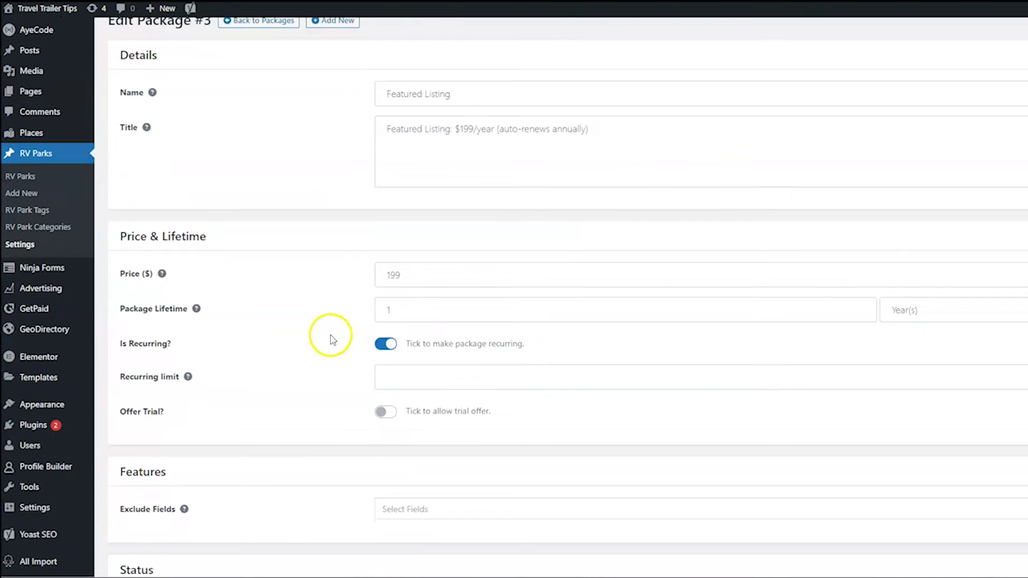
scroll(330, 341, "down", 3)
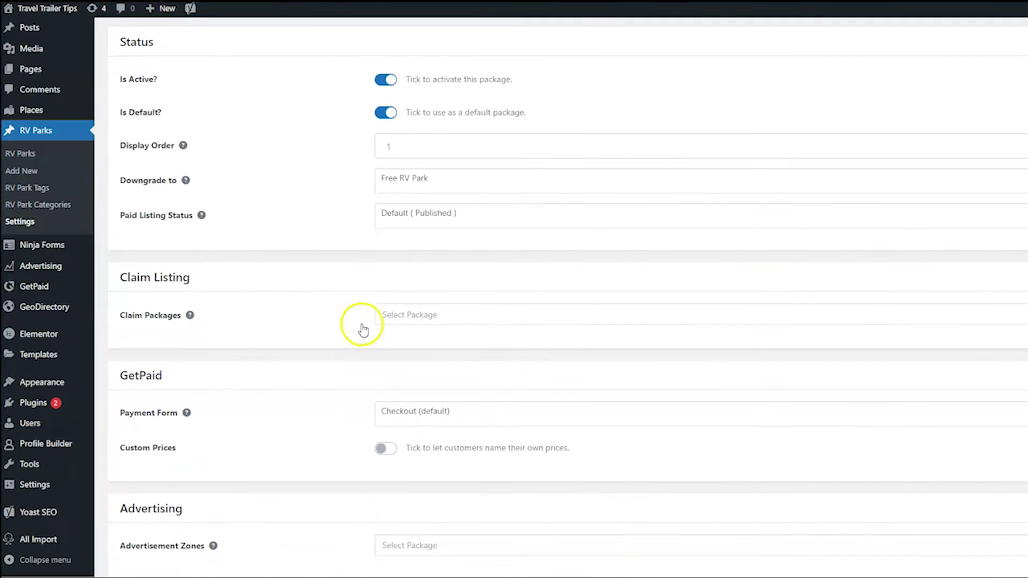
left_click(382, 313)
left_click(409, 335)
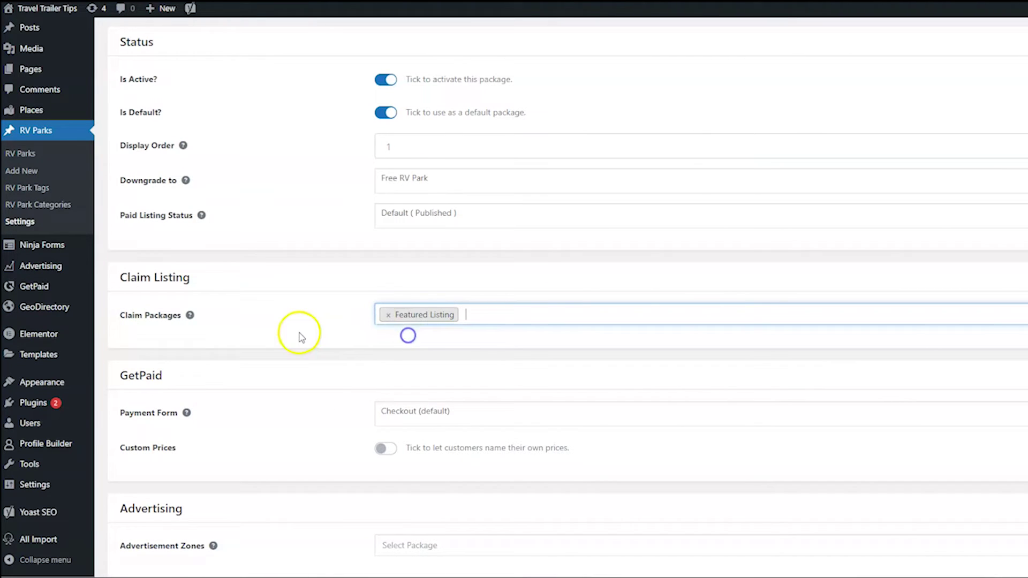
left_click(491, 315)
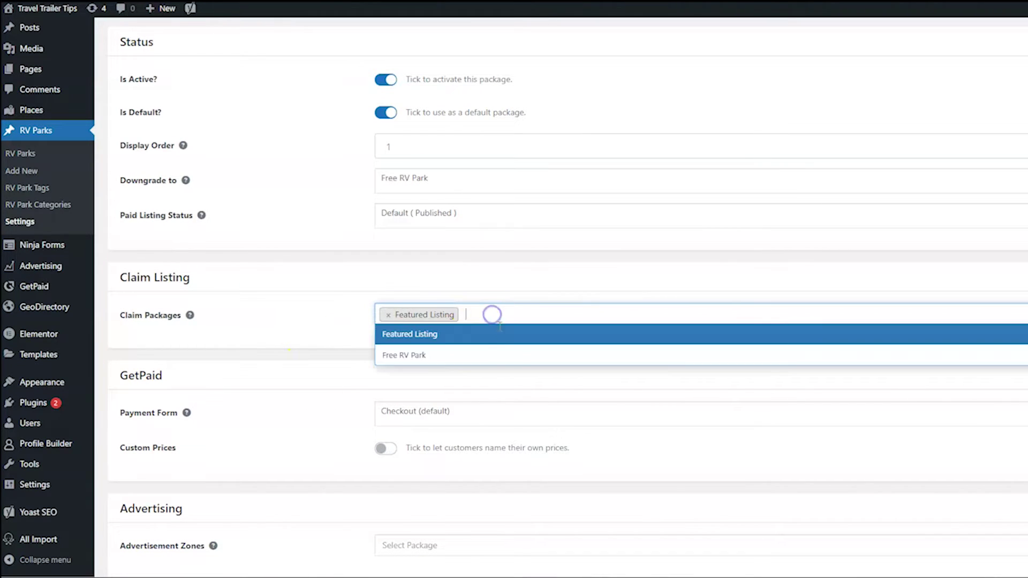
left_click(309, 324)
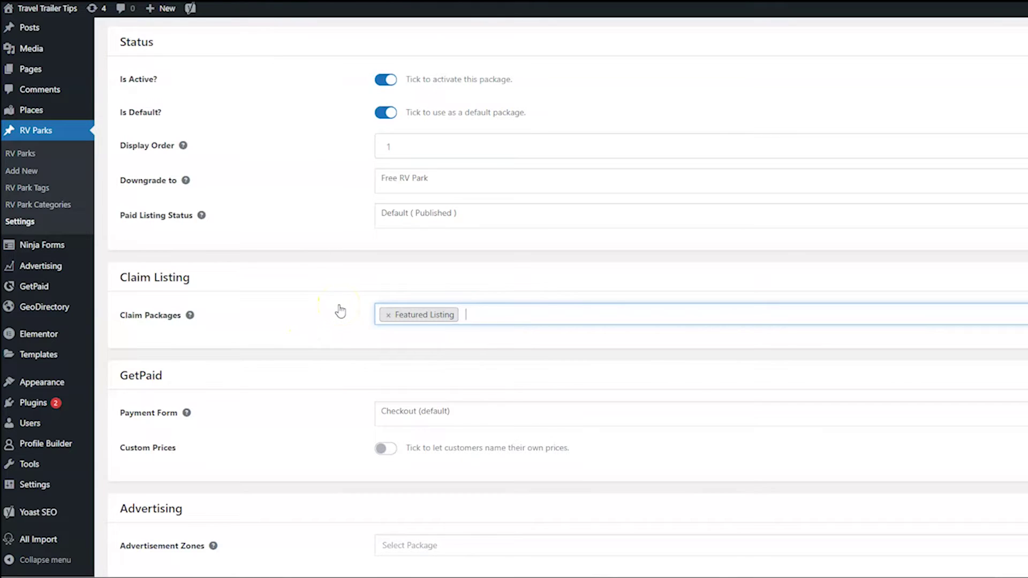
left_click(493, 315)
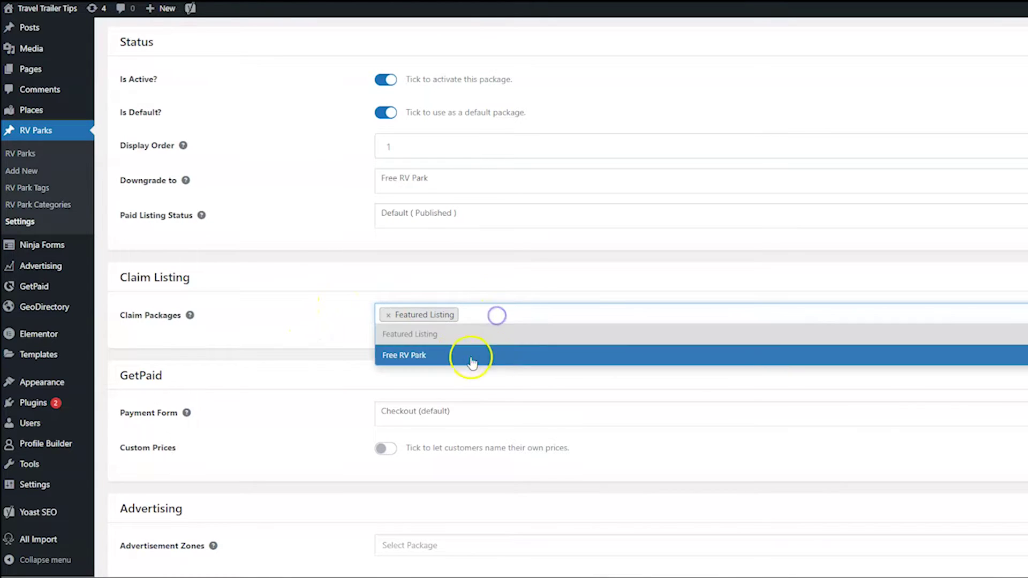
left_click(332, 304)
scroll(331, 303, "down", 3)
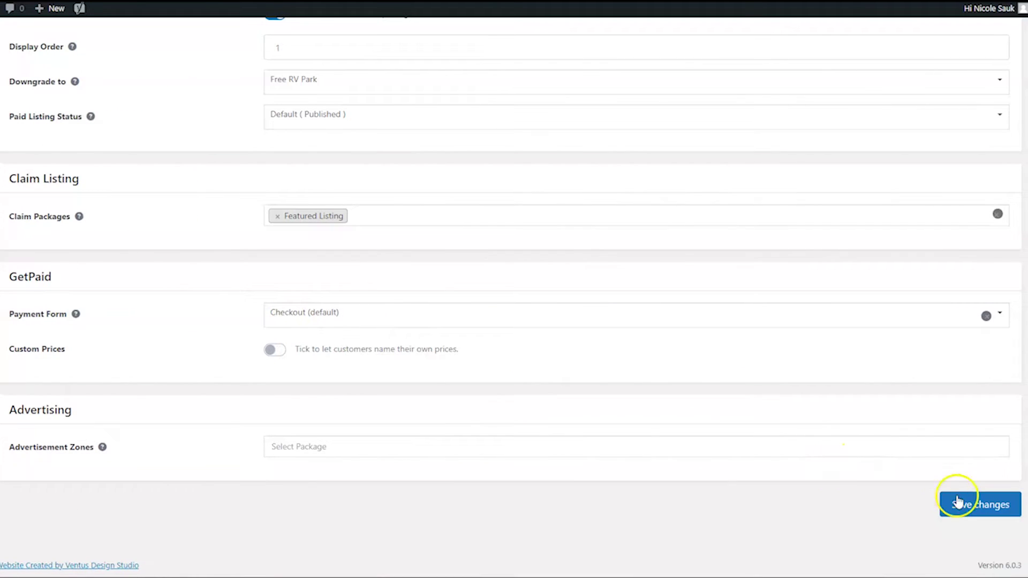
left_click(958, 502)
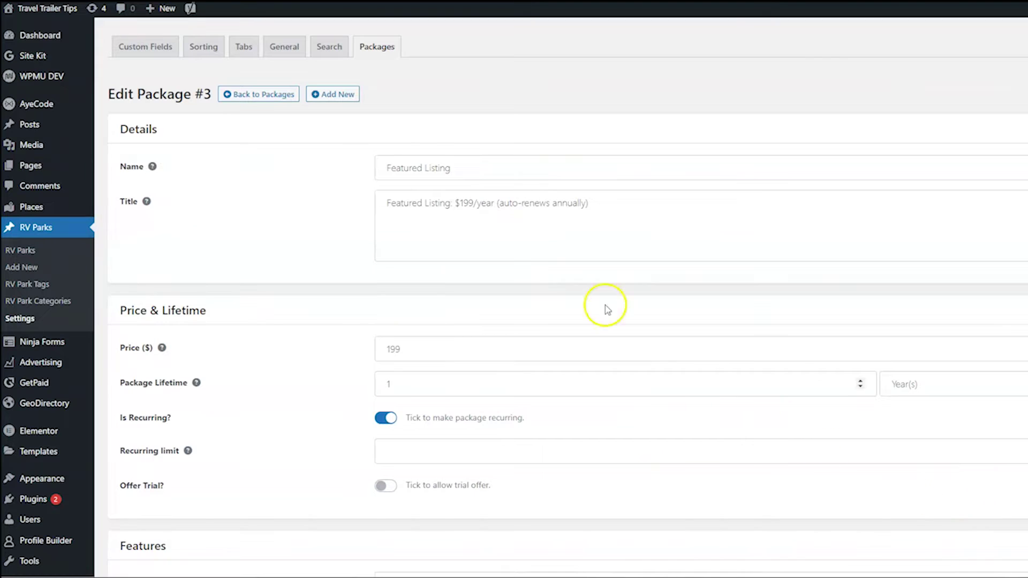
- Edit the Free RV Park package and add Featured Listing as its claim package
left_click(273, 96)
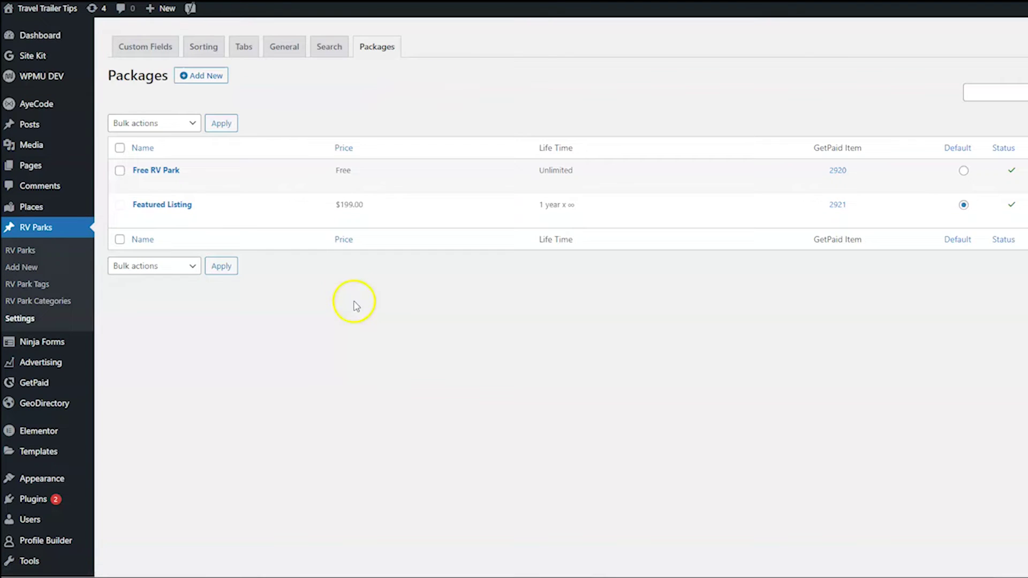
left_click(139, 183)
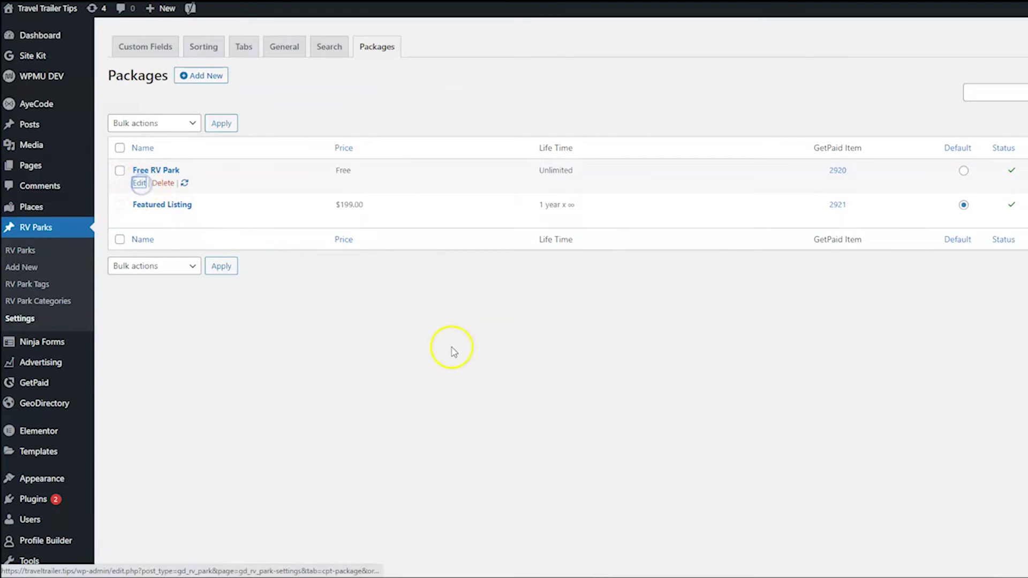
scroll(313, 337, "down", 1)
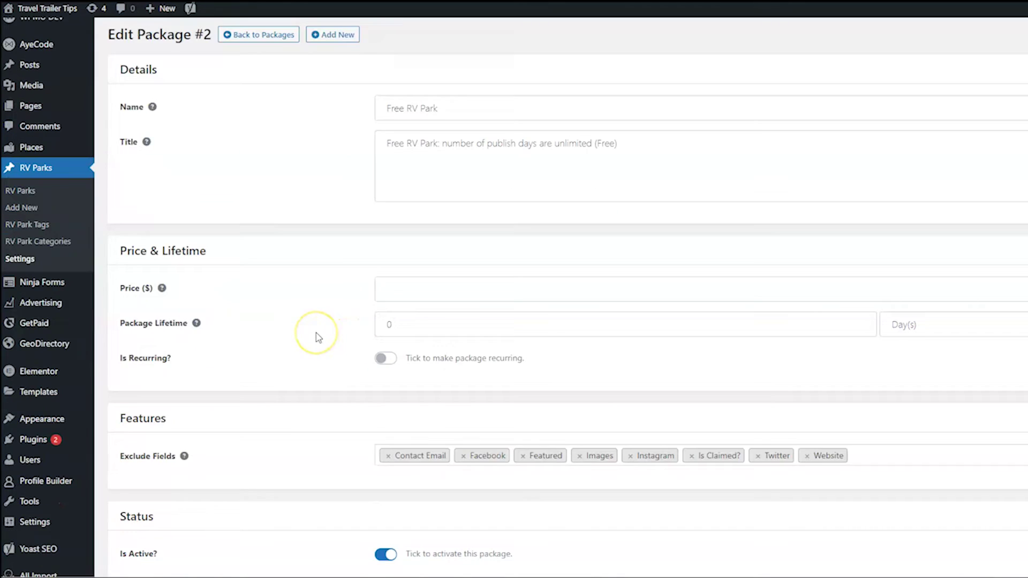
scroll(315, 337, "down", 8)
left_click(387, 312)
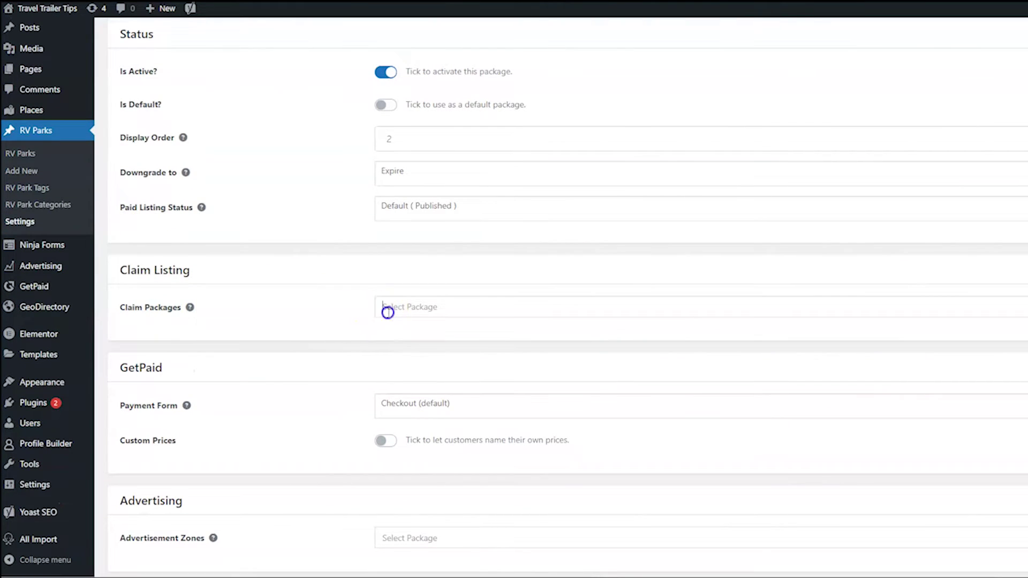
left_click(407, 330)
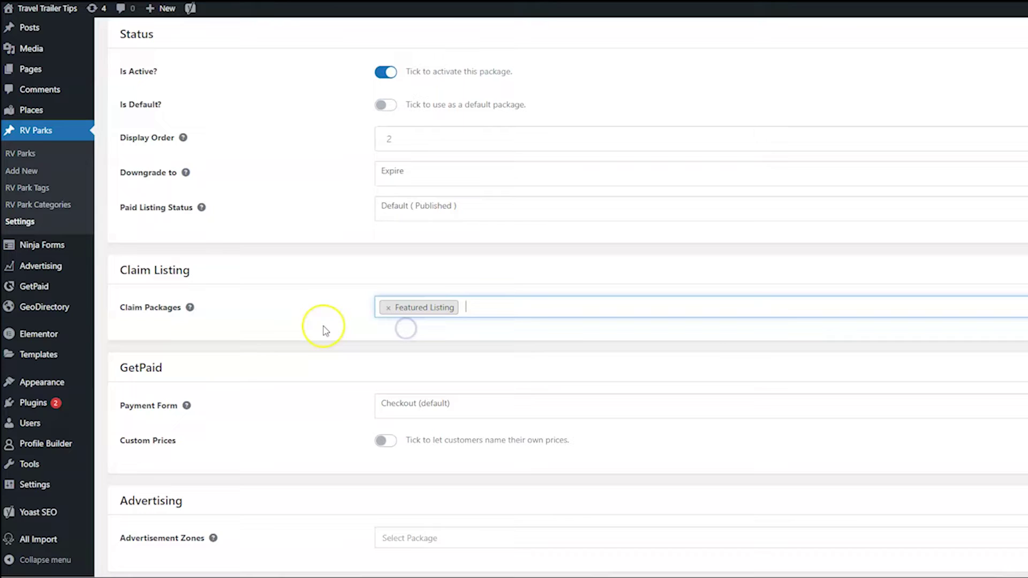
scroll(325, 331, "down", 2)
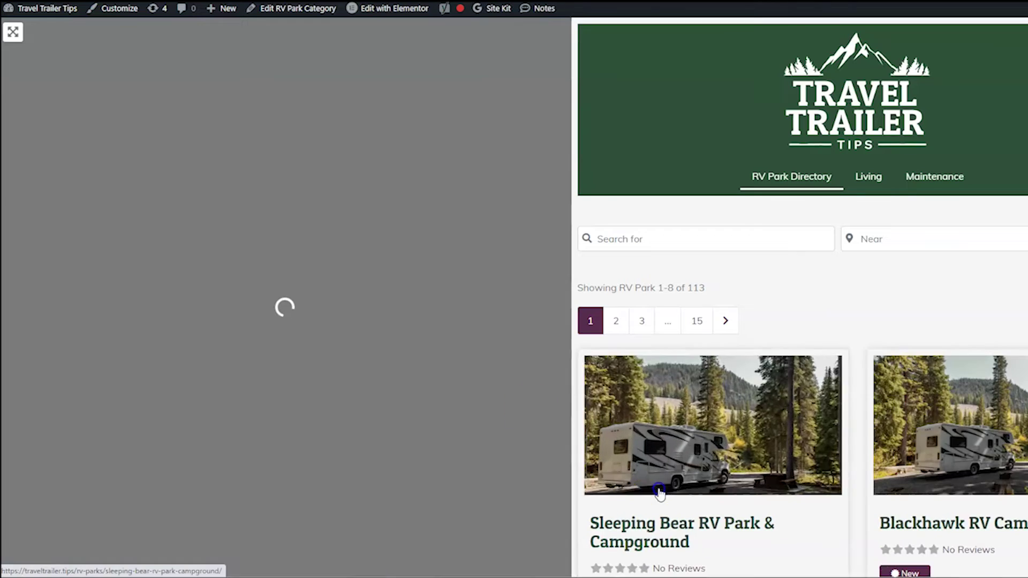
- Reopen the Sleeping Bear claim form and pick Featured Listing: $199/year in Select Package
left_click(394, 397)
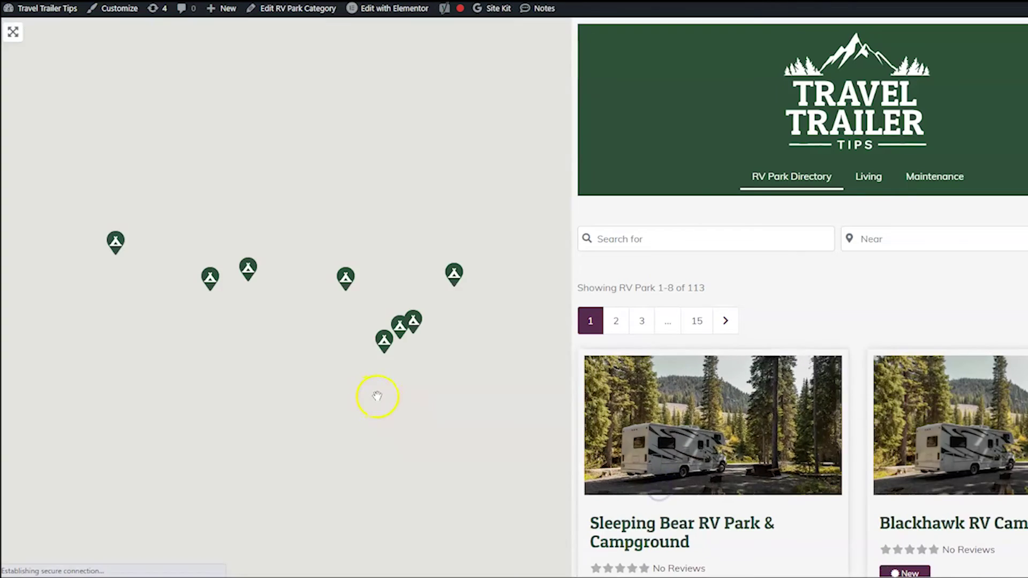
scroll(696, 338, "down", 5)
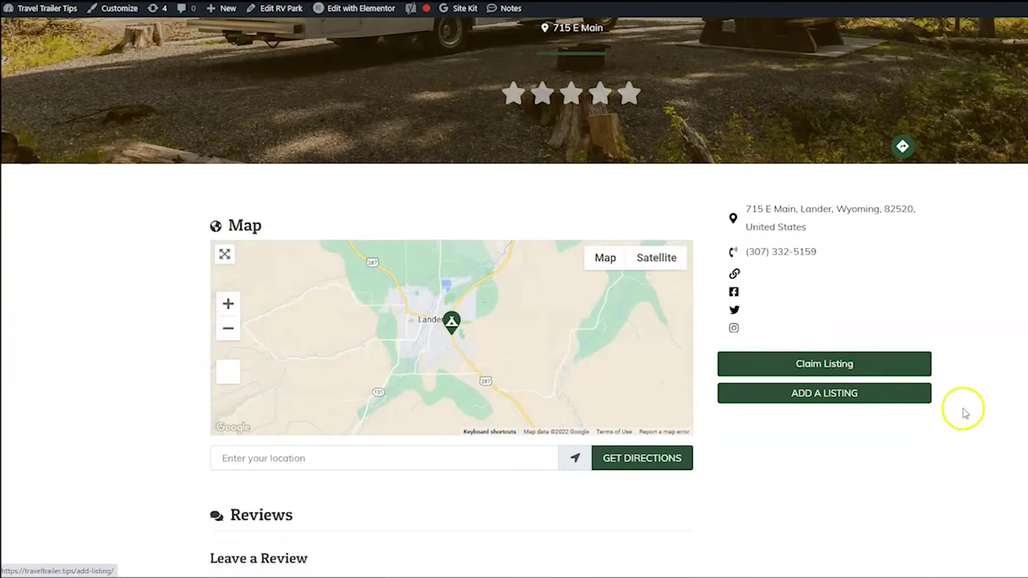
left_click(814, 360)
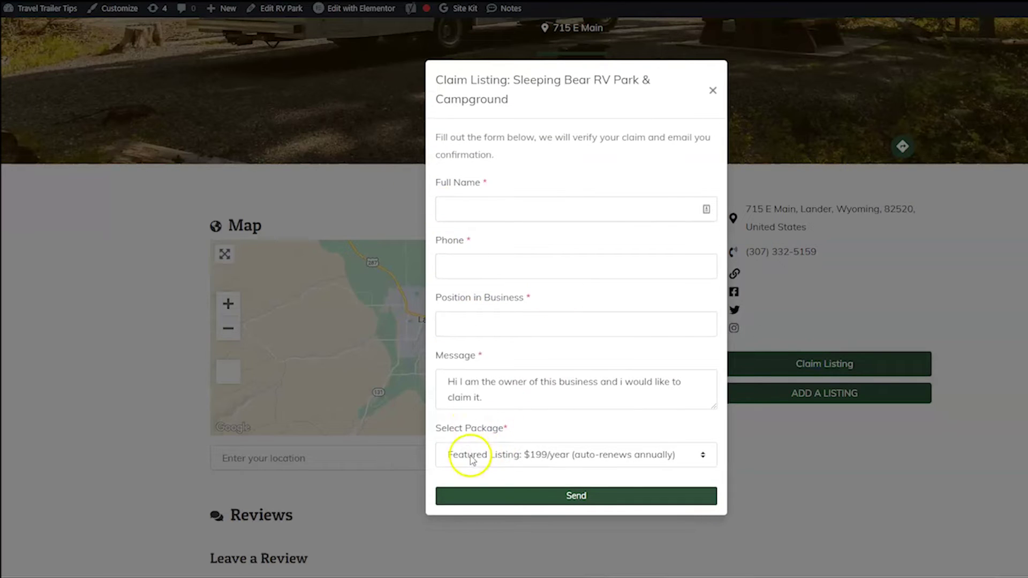
left_click(470, 455)
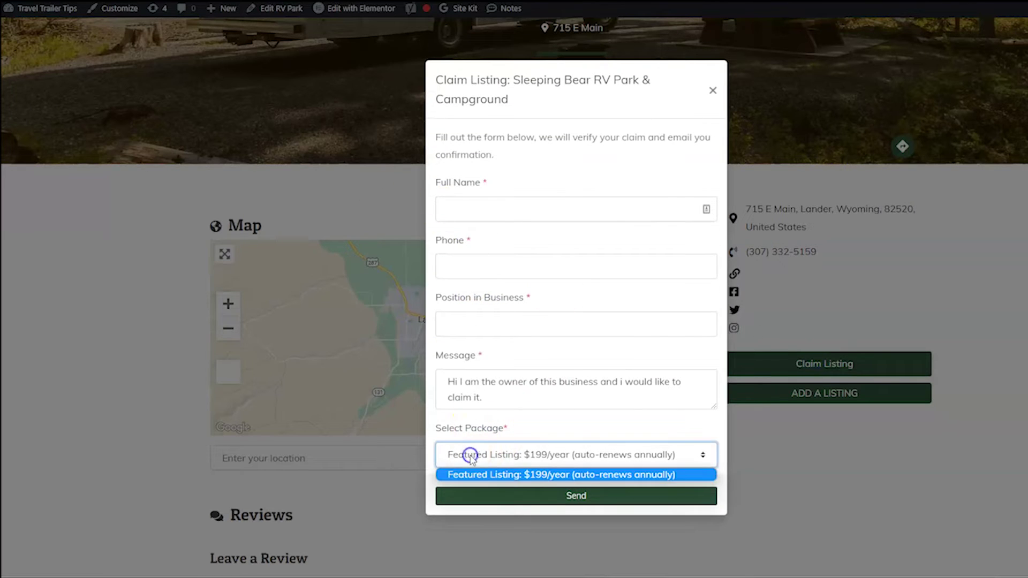
left_click(530, 474)
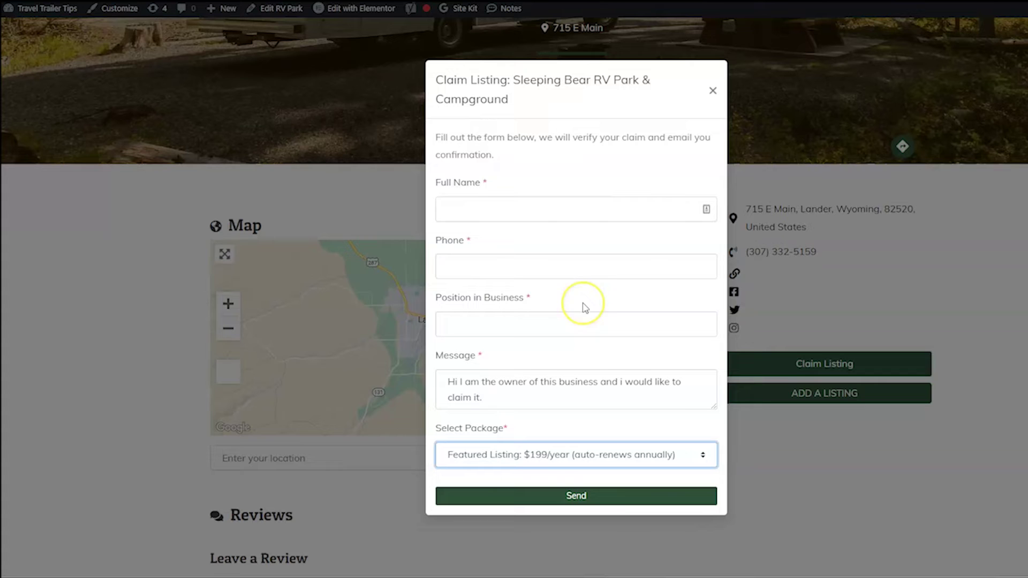
left_click(716, 99)
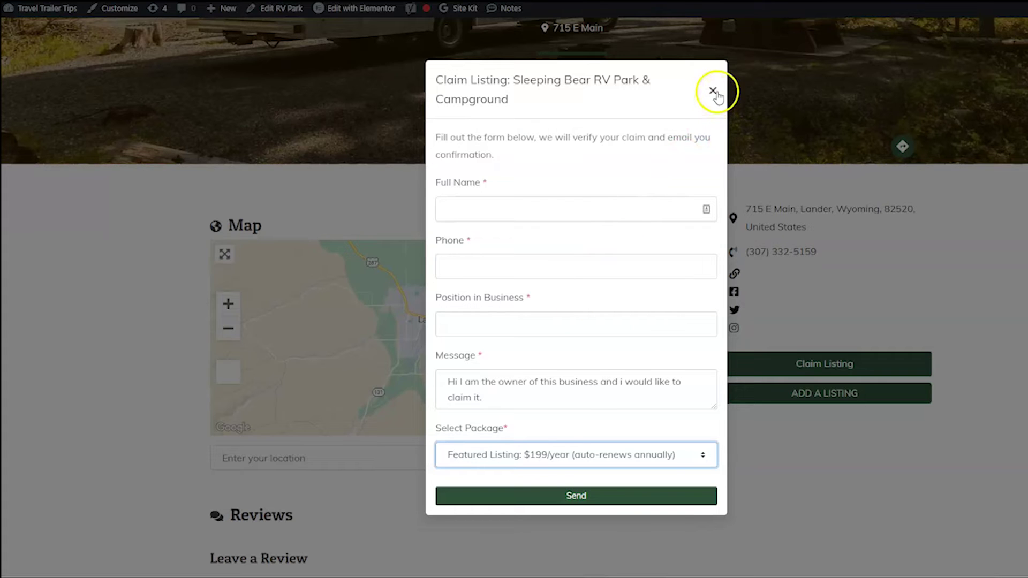
- Create a new Ninja Forms form from the GeoDirectory Contact Form template via the Dashboard
left_click(46, 10)
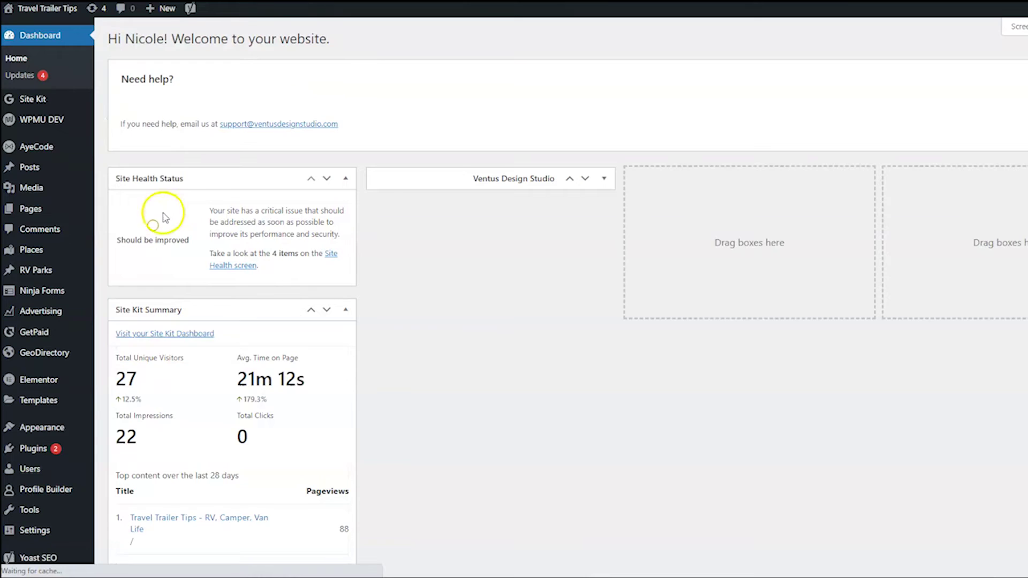
mouse_move(57, 297)
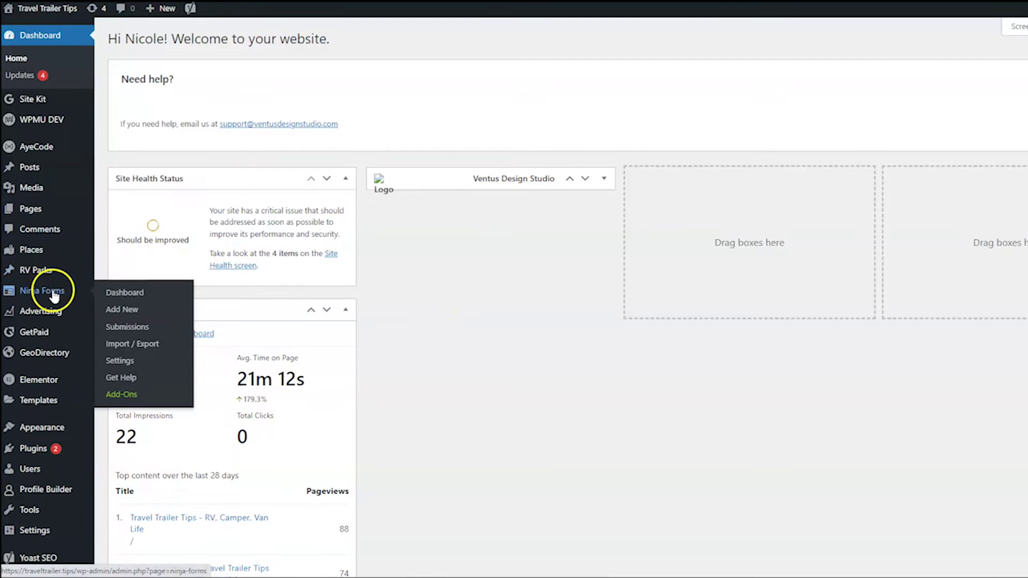
left_click(131, 317)
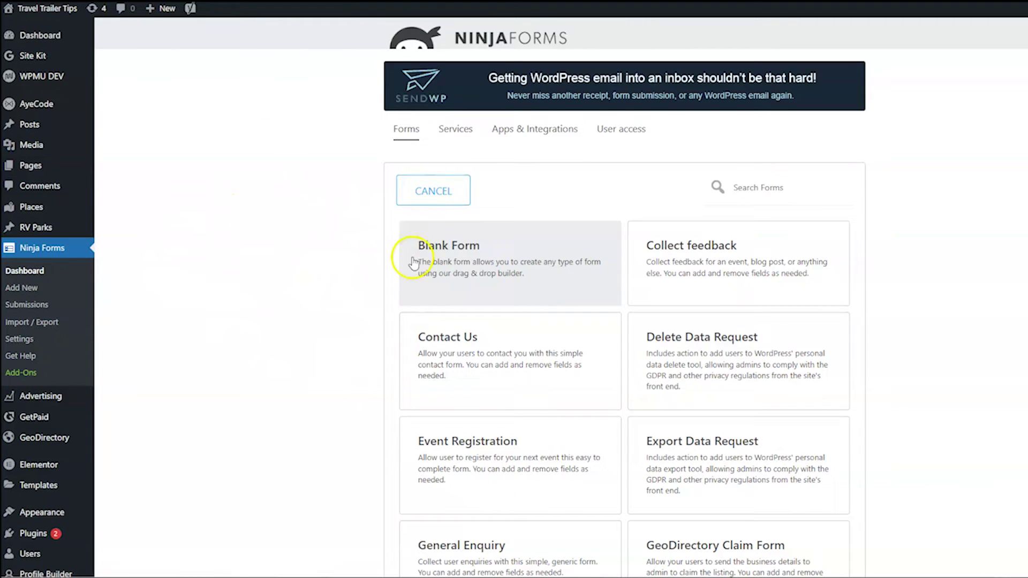
scroll(272, 241, "down", 5)
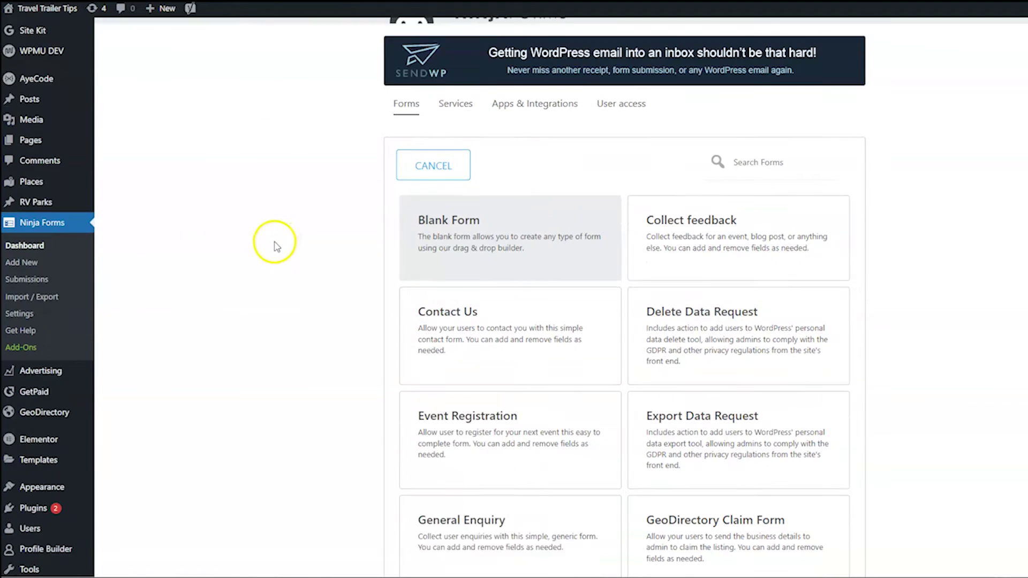
scroll(274, 252, "down", 1)
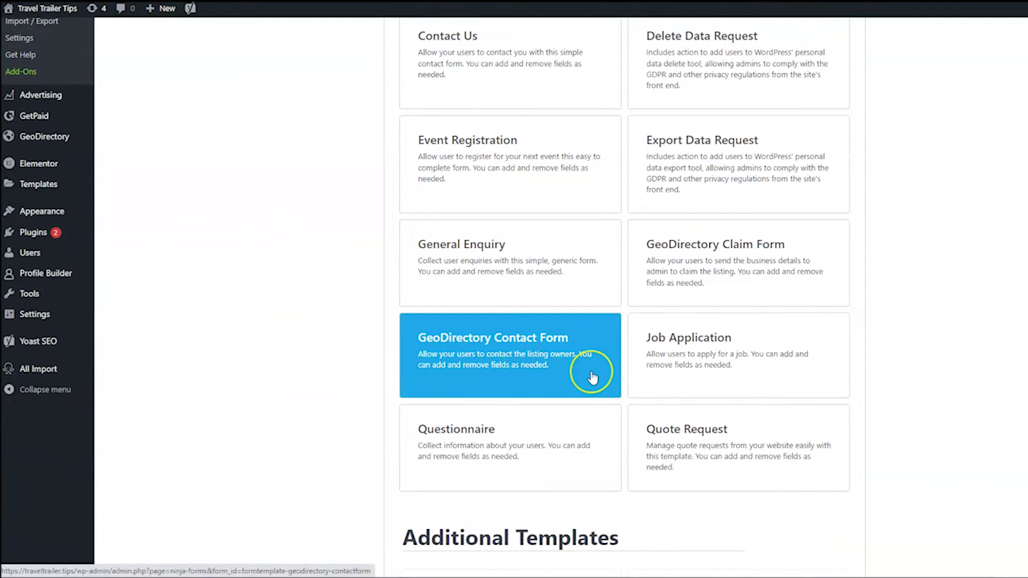
left_click(546, 381)
- Import the GeoDirectory Contact Form template and drag a GD Claim Package field into it
left_click(546, 382)
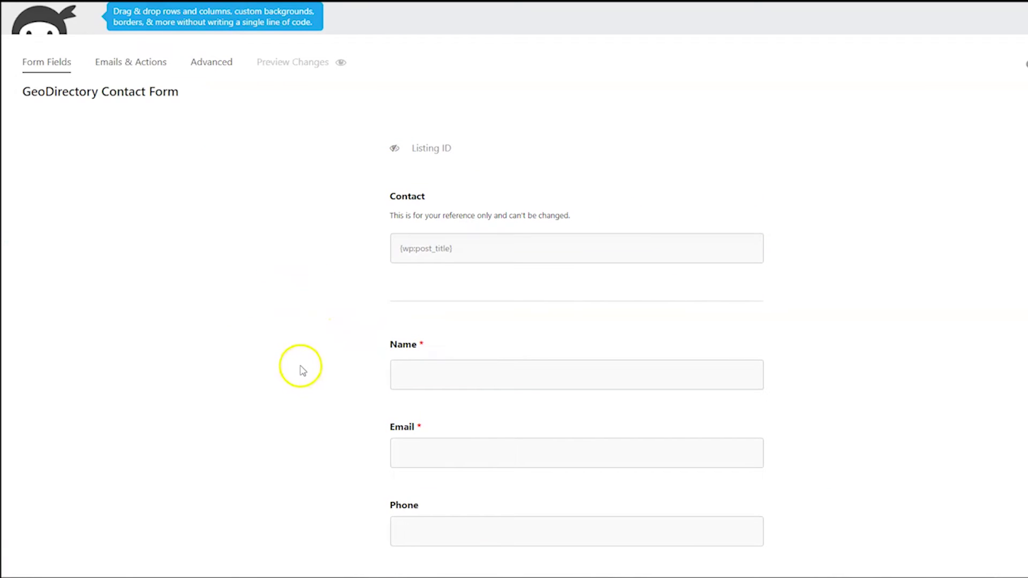
scroll(326, 336, "down", 5)
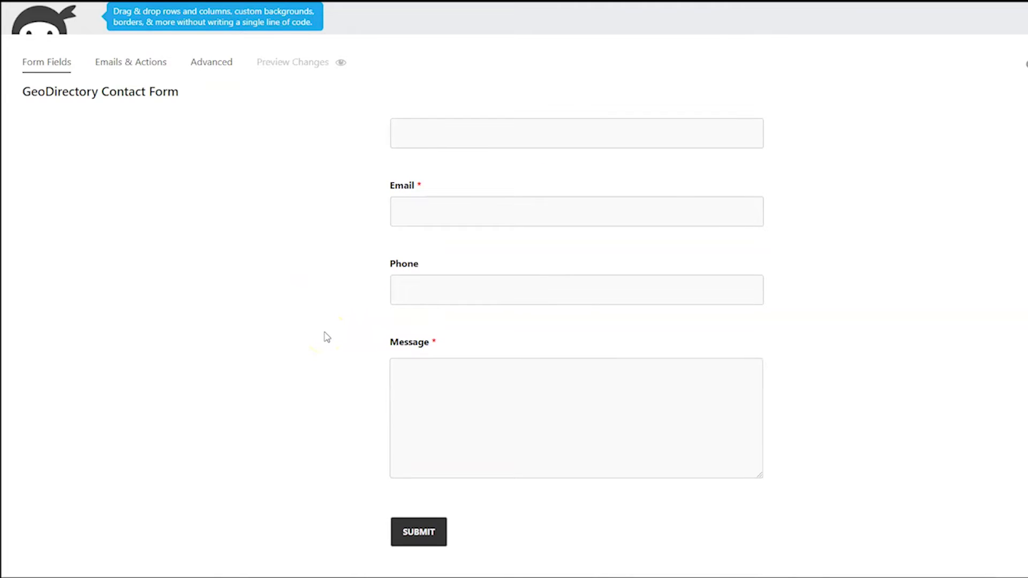
left_click(1017, 547)
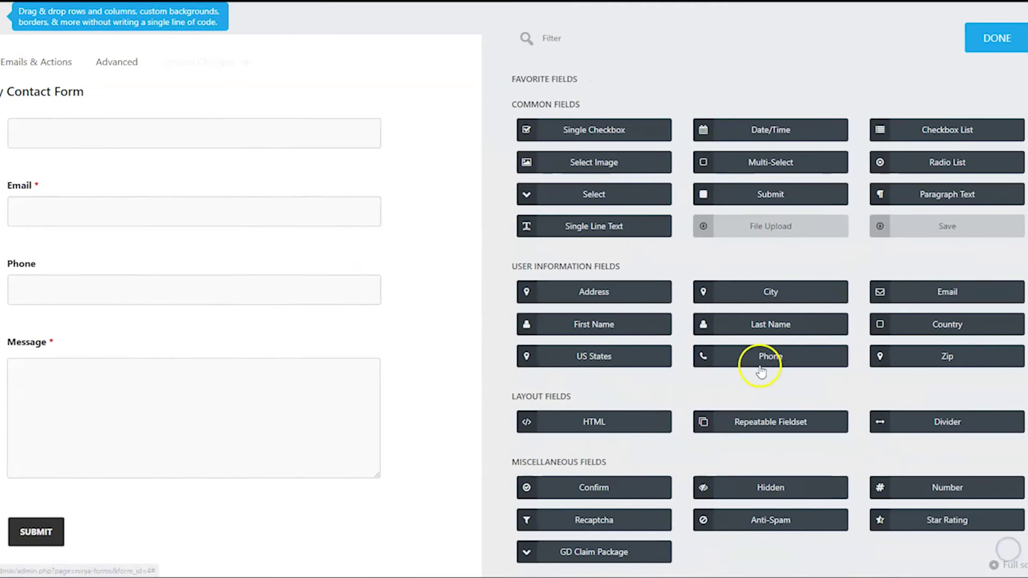
scroll(611, 340, "down", 2)
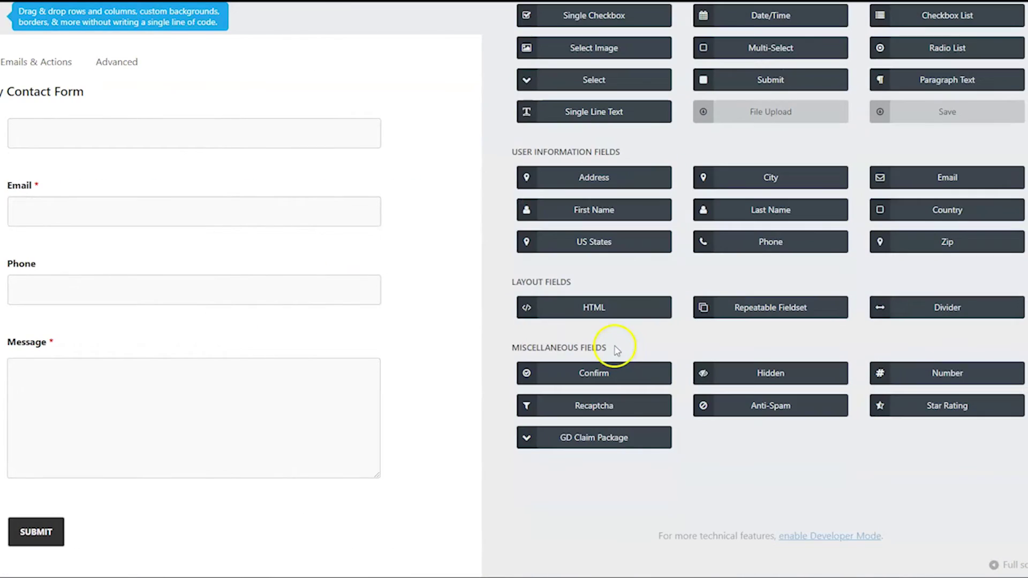
left_click(603, 444)
left_click_drag(602, 443, 416, 430)
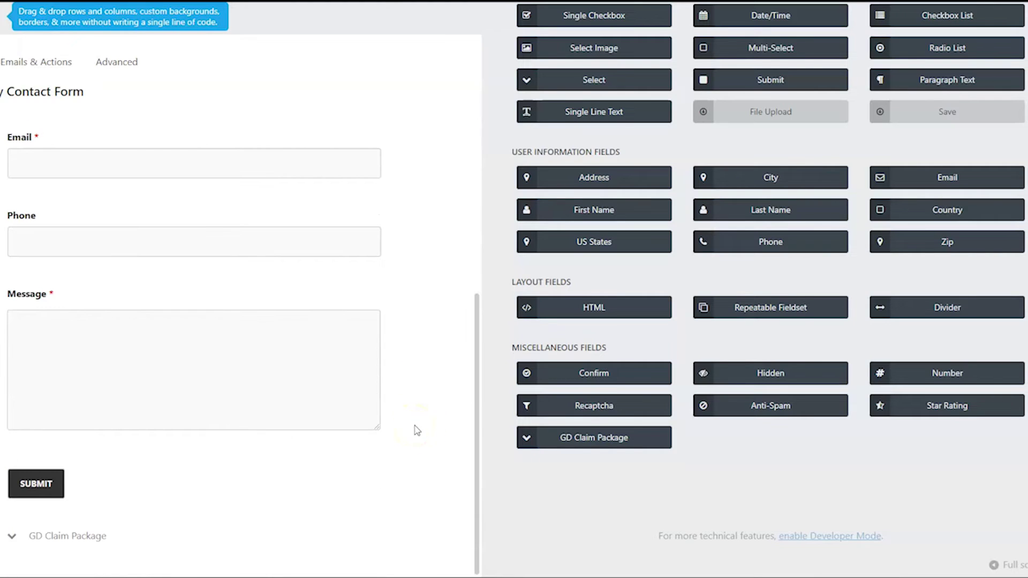
- Delete the duplicate GD Claim Package field, finish editing, and publish the form
left_click_drag(615, 437, 157, 426)
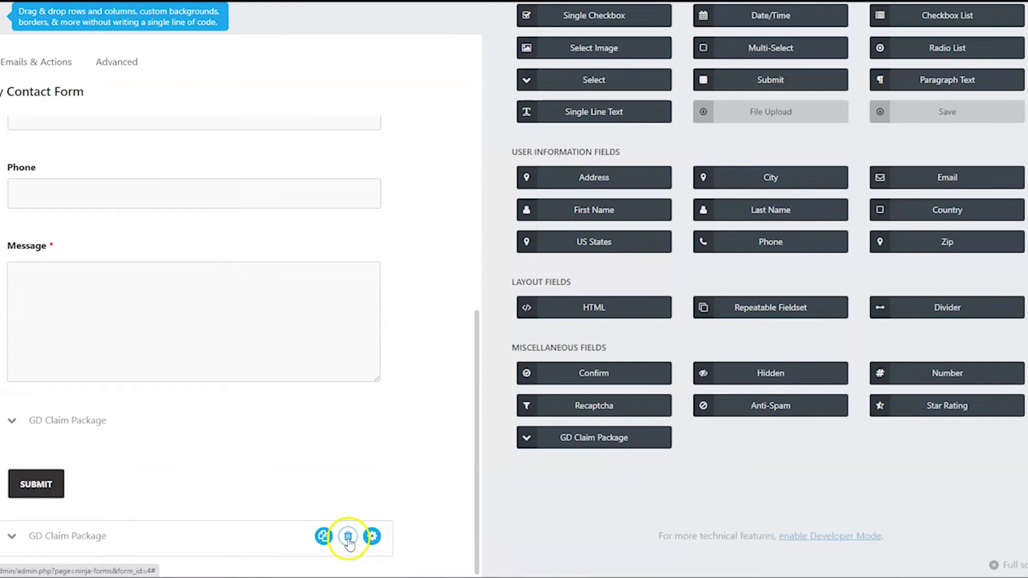
left_click(349, 537)
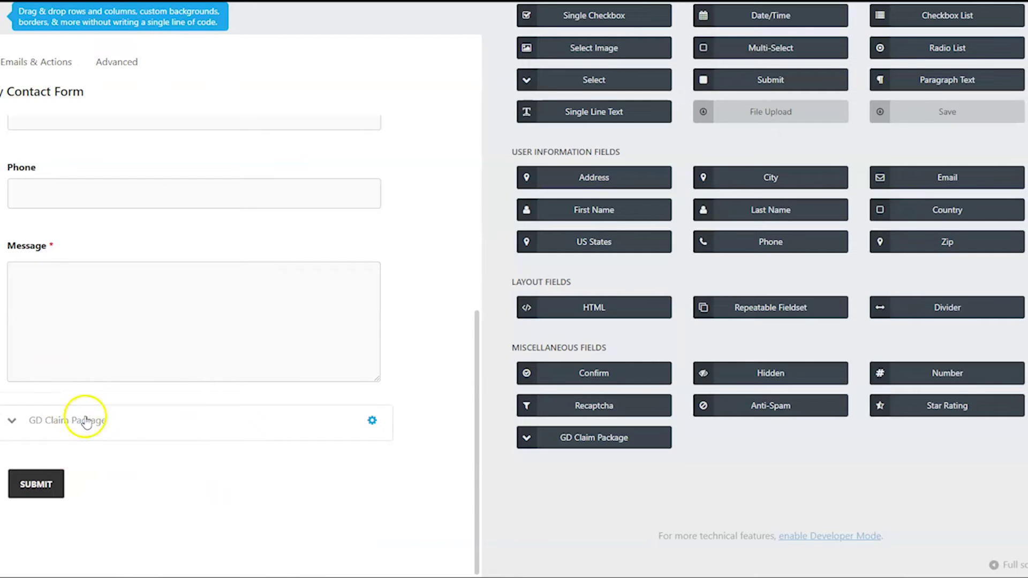
scroll(76, 369, "up", 1)
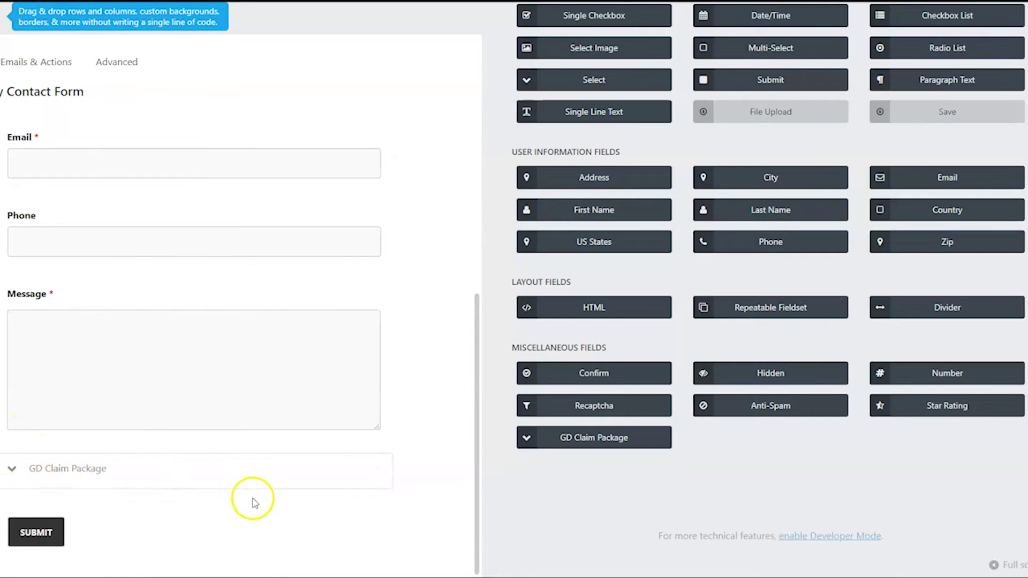
scroll(367, 466, "up", 5)
scroll(627, 487, "up", 3)
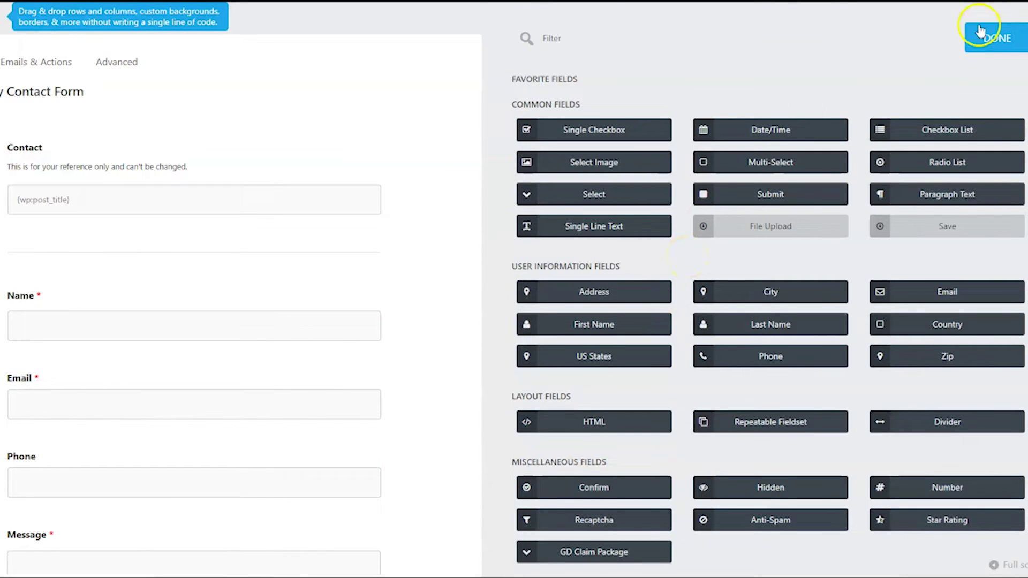
left_click(995, 38)
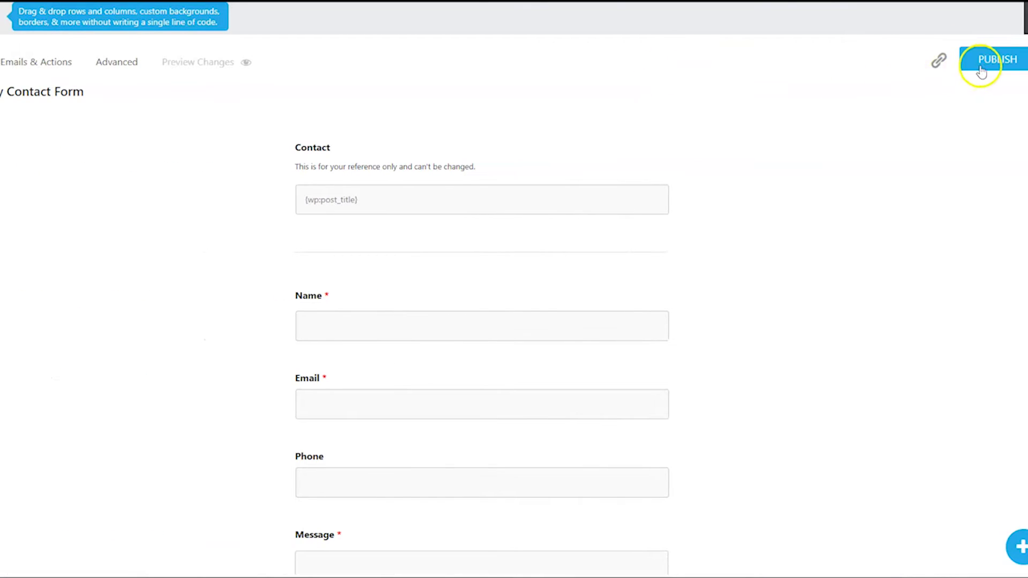
left_click(981, 65)
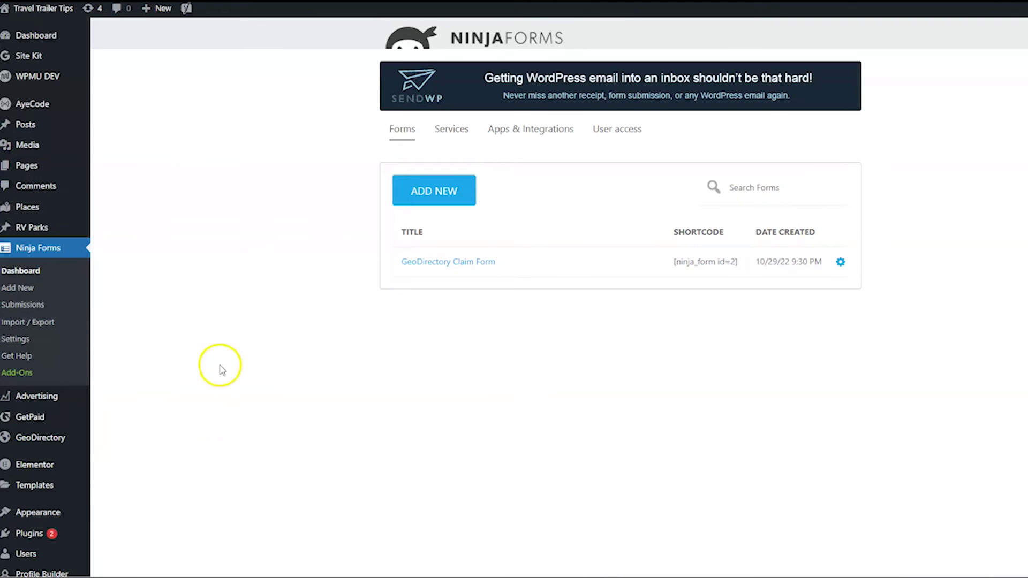
- Open the Single GeoDirectory Listing template from the Elementor Theme Builder in the editor
mouse_move(76, 483)
left_click(159, 475)
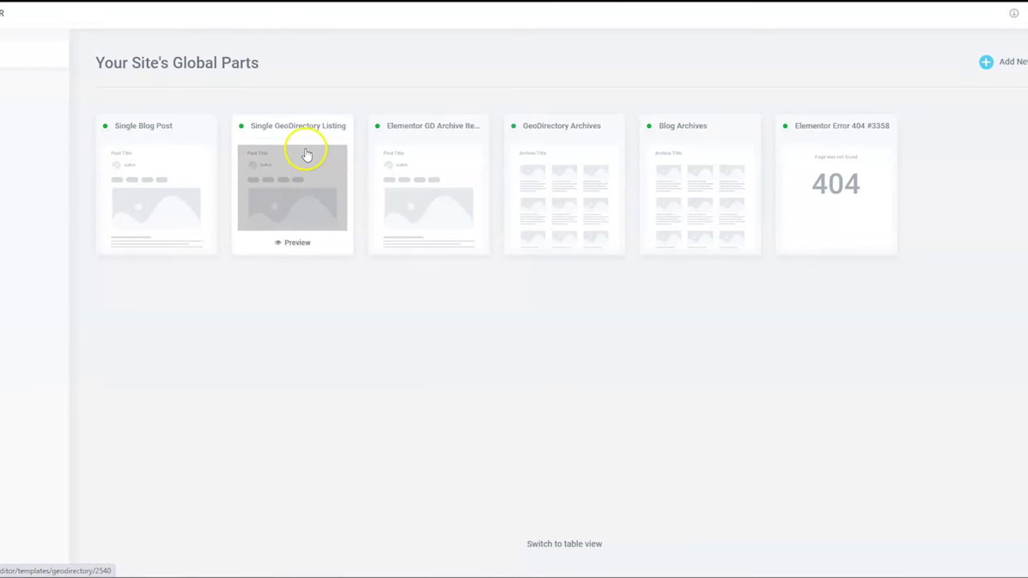
left_click(304, 154)
left_click(524, 129)
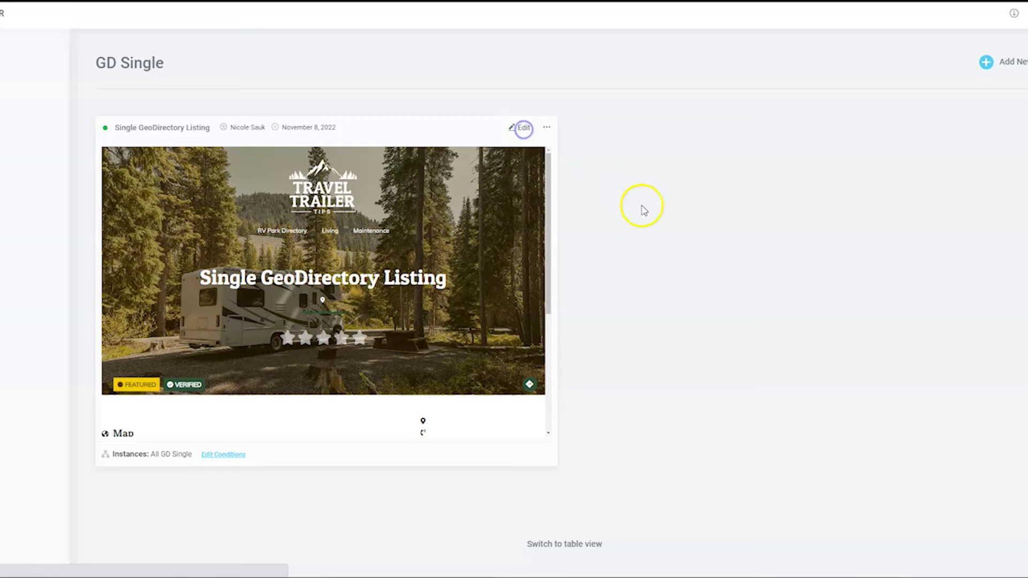
scroll(732, 211, "down", 5)
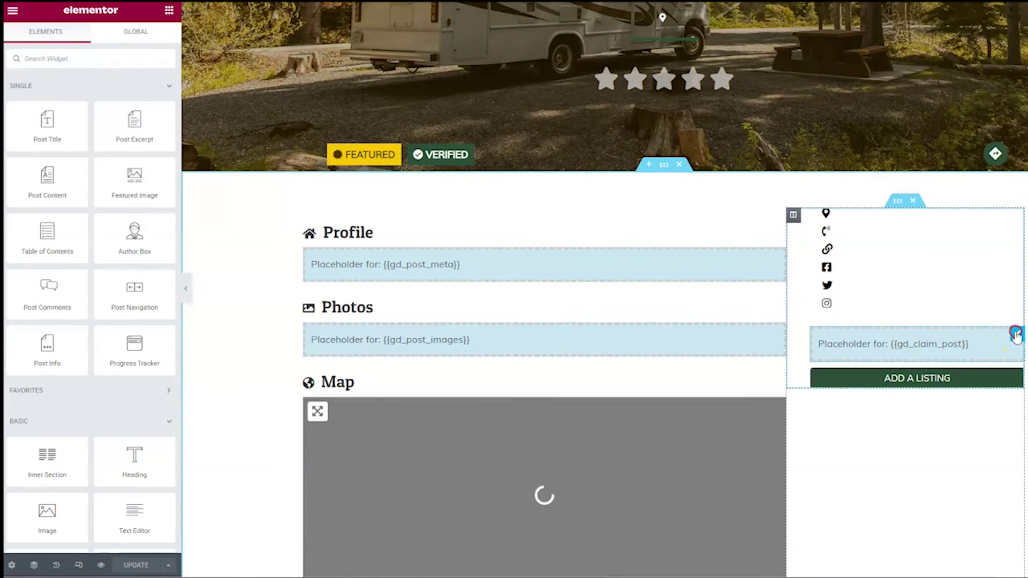
- Replace the gd_claim_post placeholder with a GD > Ninja Forms widget found by searching 'NINJA'
left_click(1021, 505)
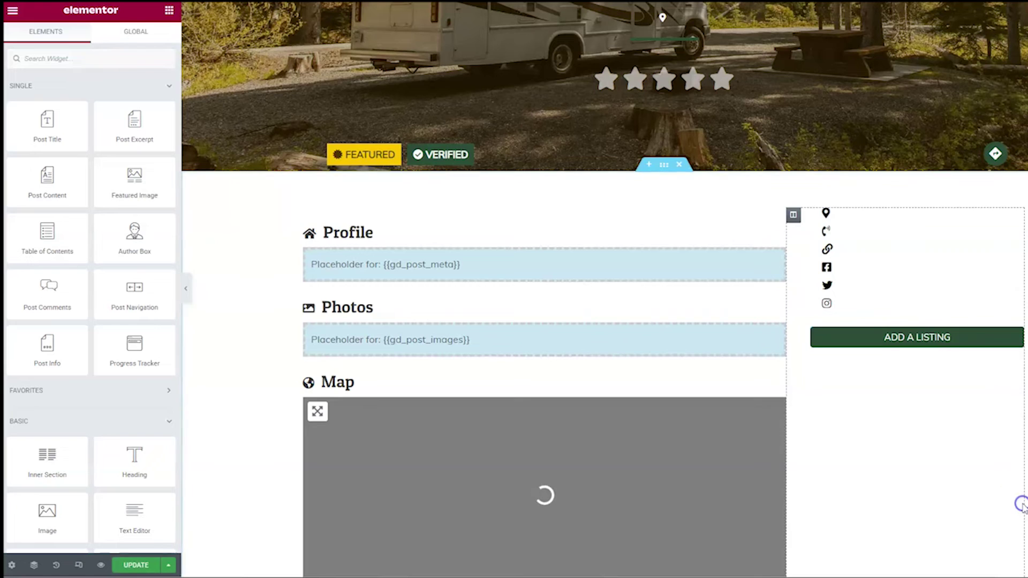
left_click(87, 62)
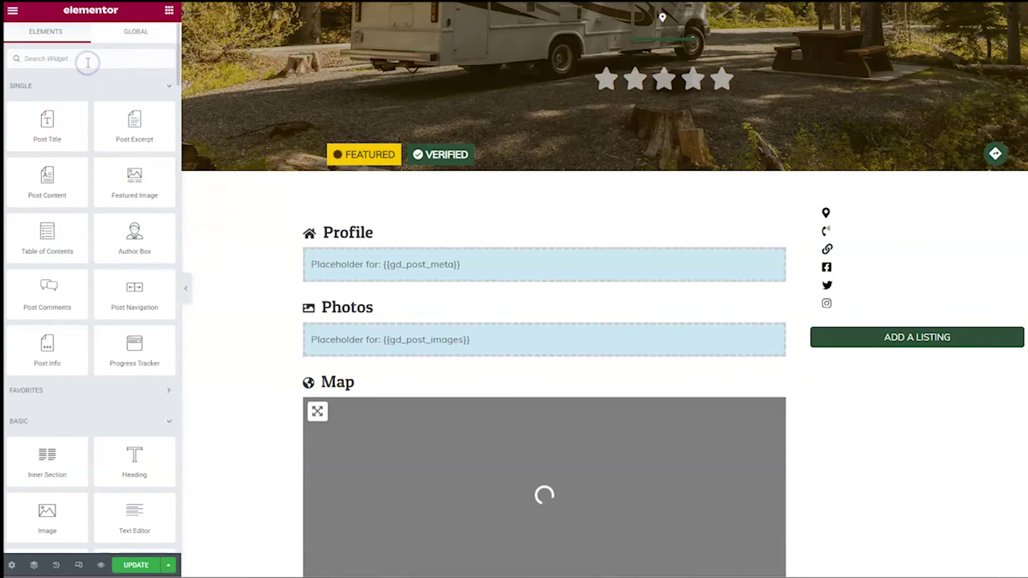
type("NINJA")
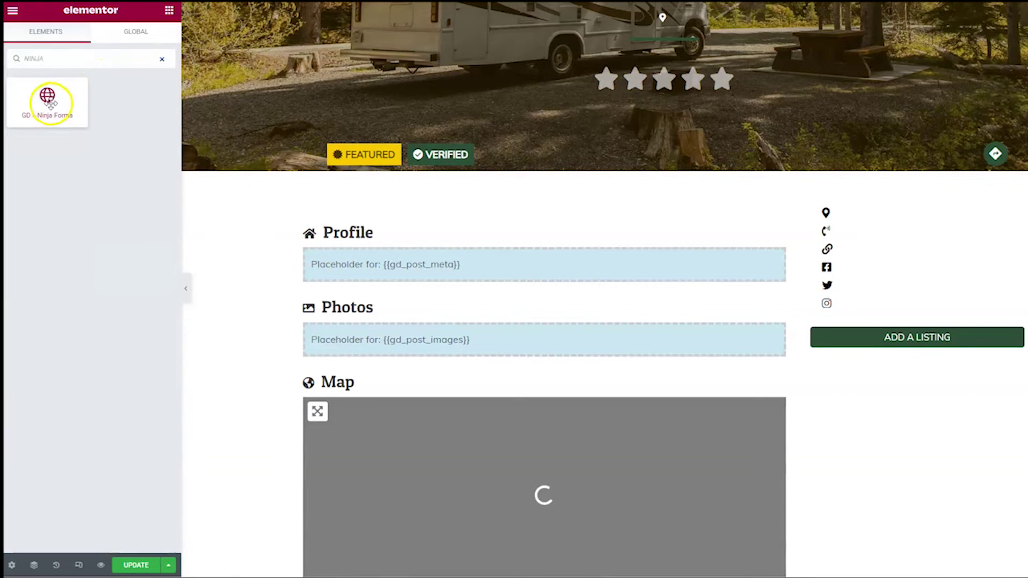
left_click_drag(47, 102, 889, 324)
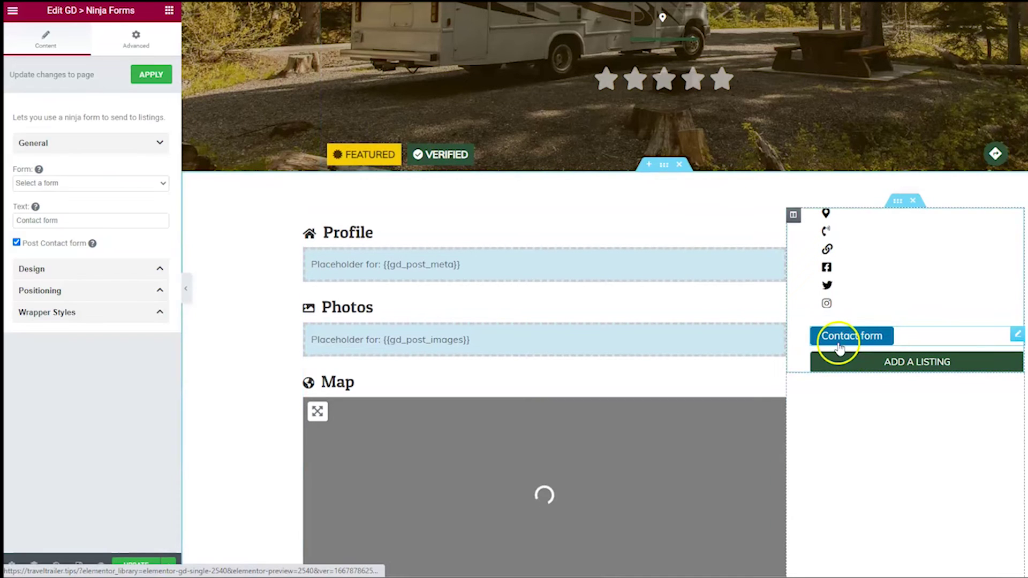
- Label the widget 'Claim Listing', use GeoDirectory Claim Form (ID: 2), and uncheck Post Contact form
triple_click(55, 220)
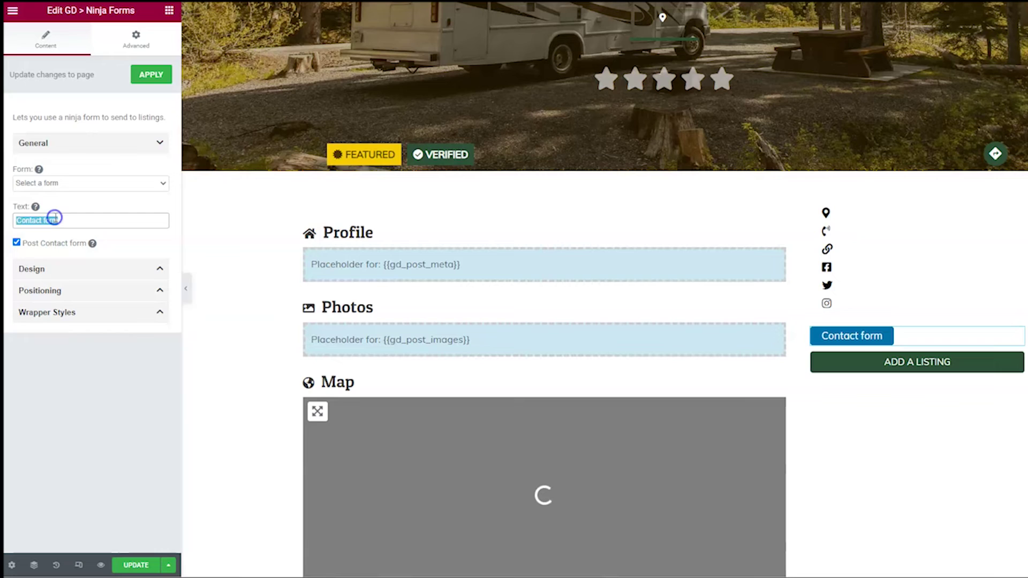
type("cL")
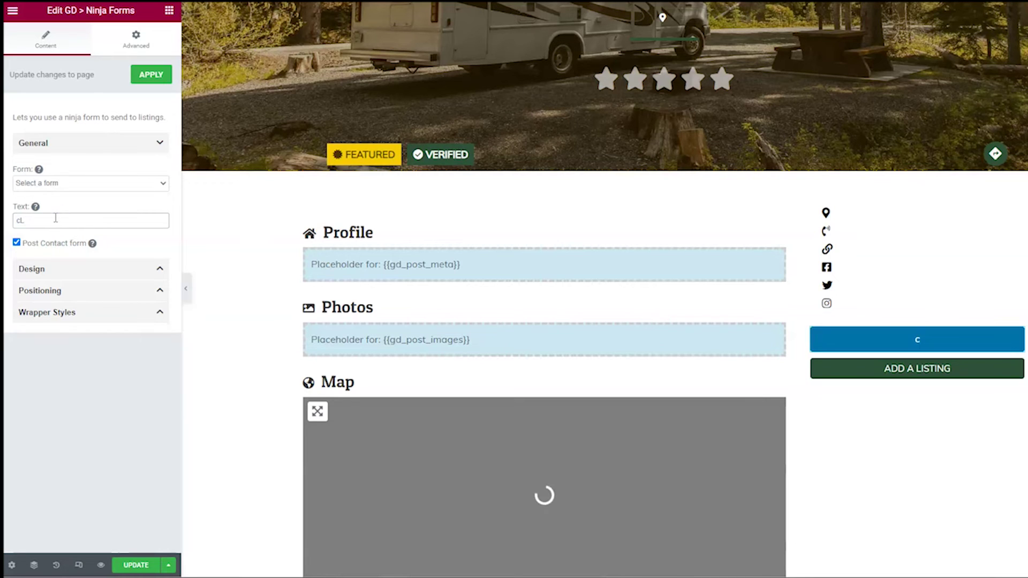
type("A")
key("BackSpace")
key("BackSpace")
key("BackSpace")
type("C")
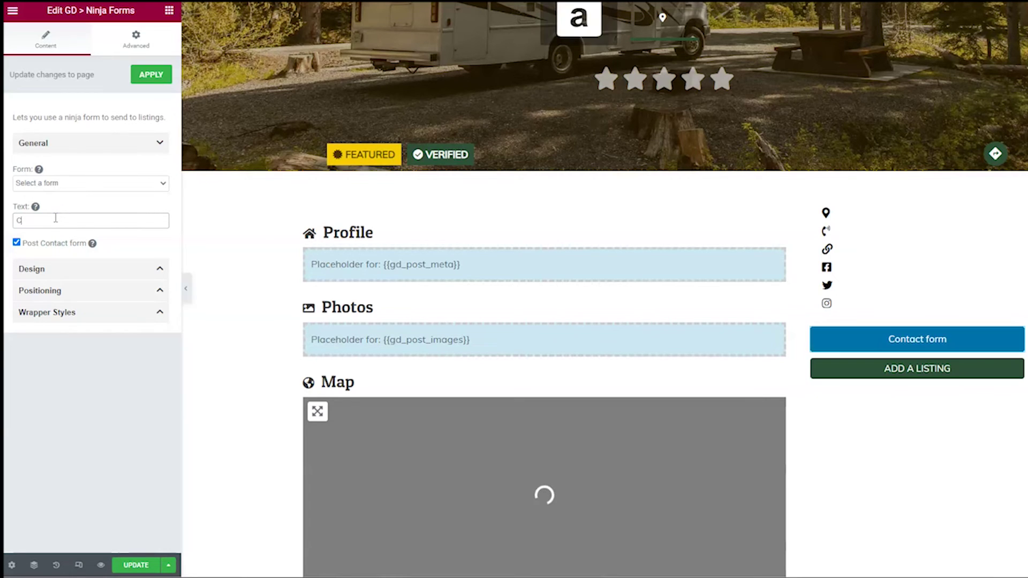
type("laim Listing")
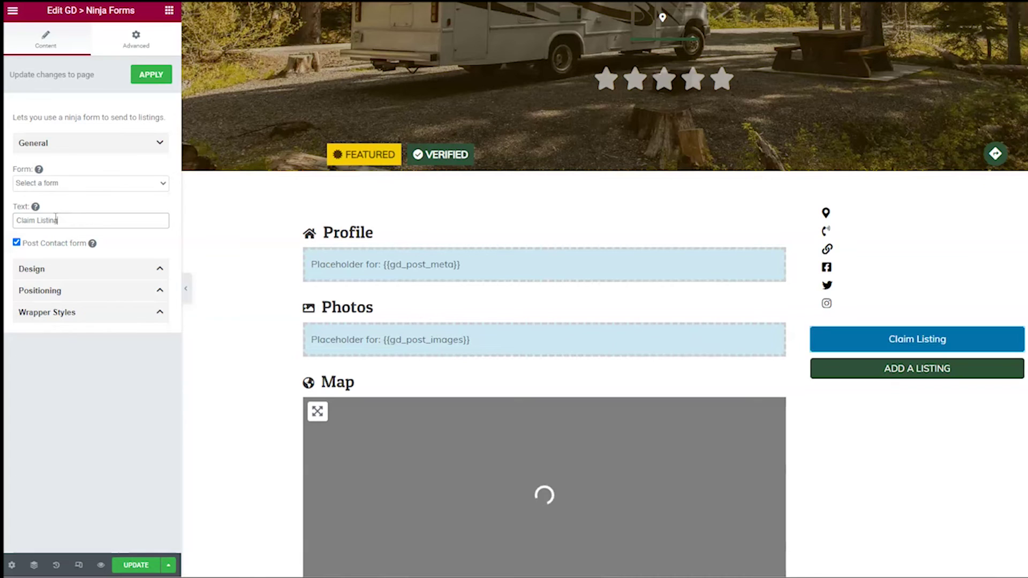
left_click(66, 182)
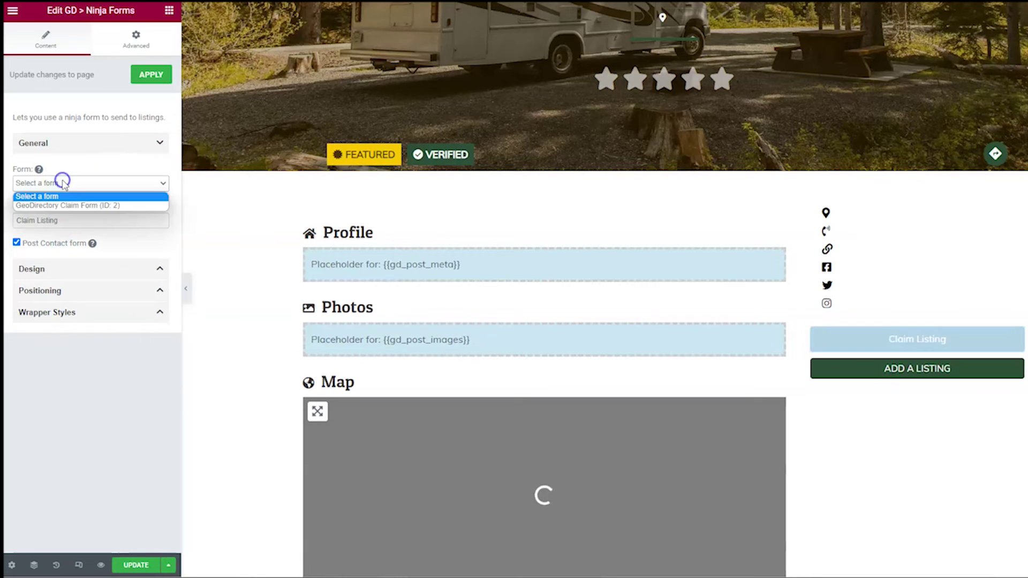
left_click(66, 206)
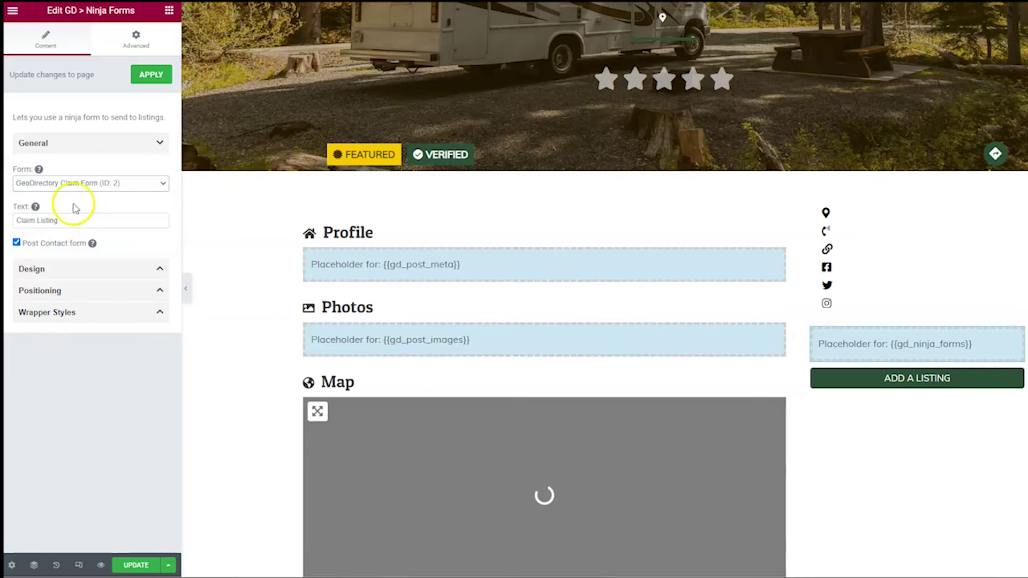
left_click(16, 243)
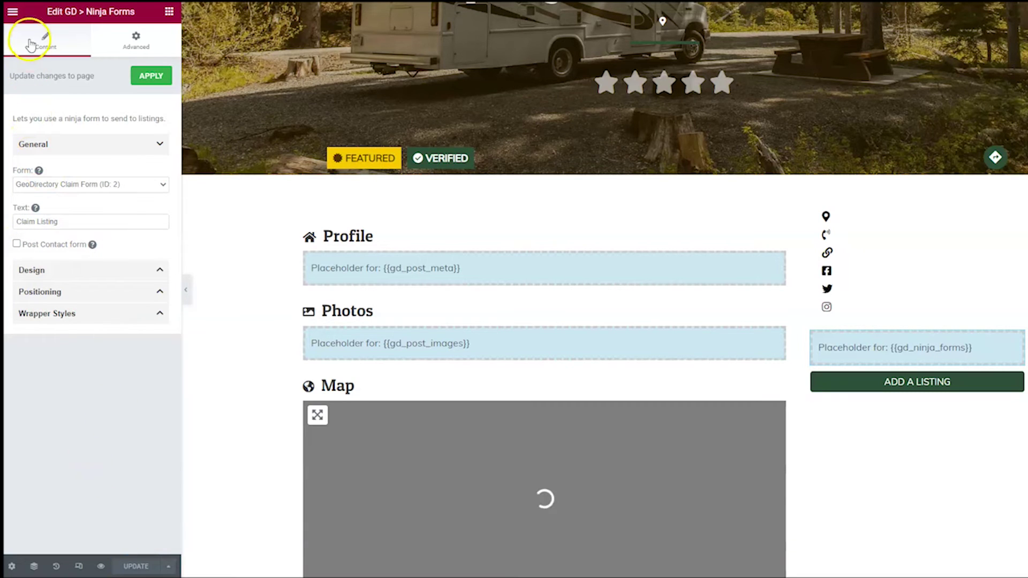
- View the Sleeping Bear RV Park listing live, open Claim Listing to check the claim form, then close it
left_click(16, 15)
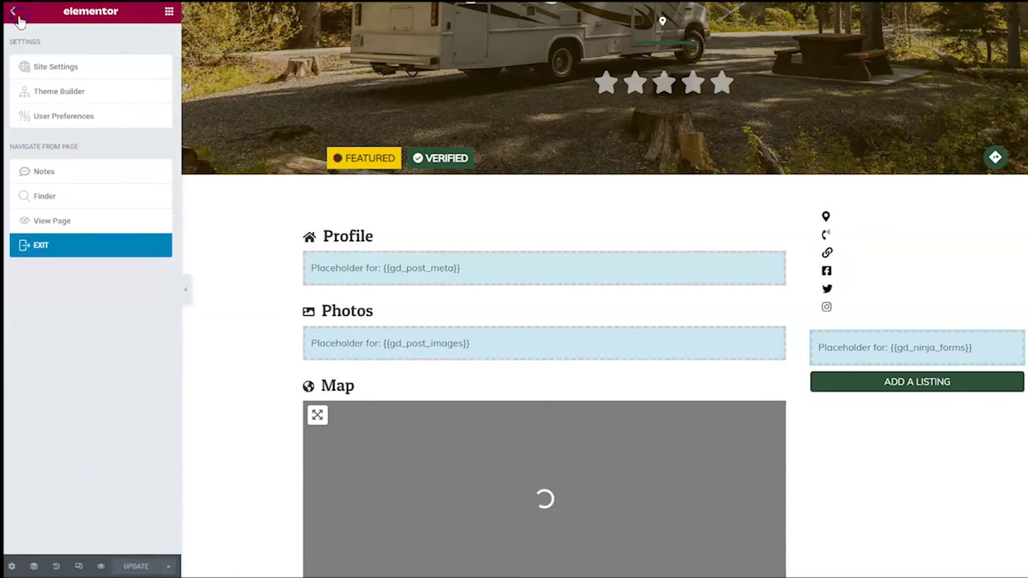
left_click(62, 222)
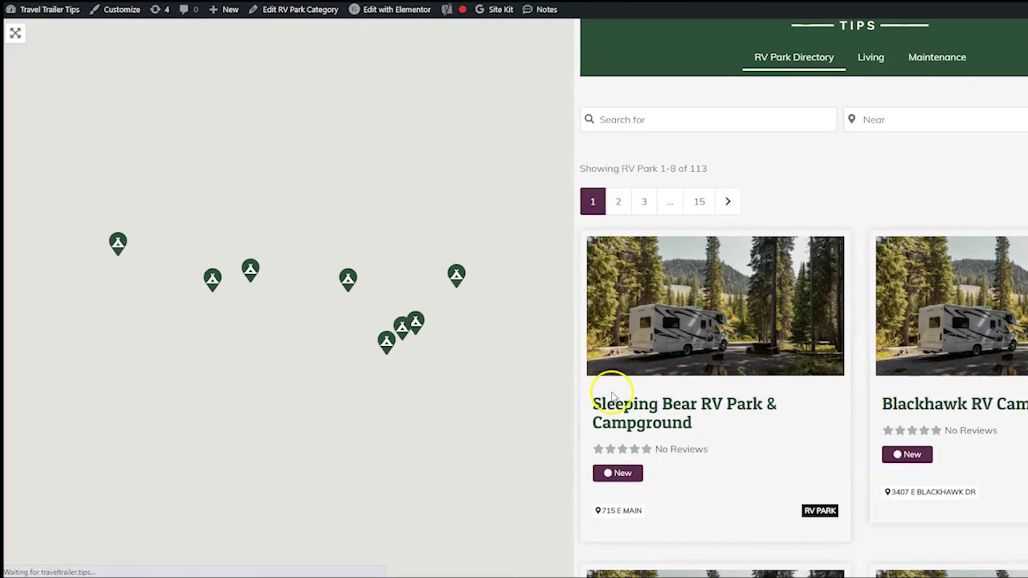
left_click(634, 316)
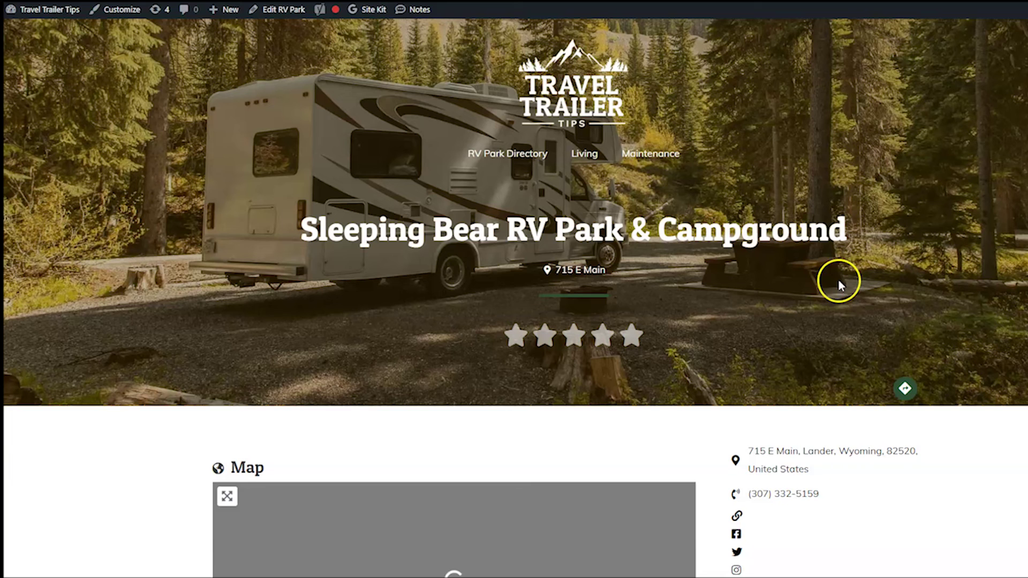
scroll(837, 280, "down", 4)
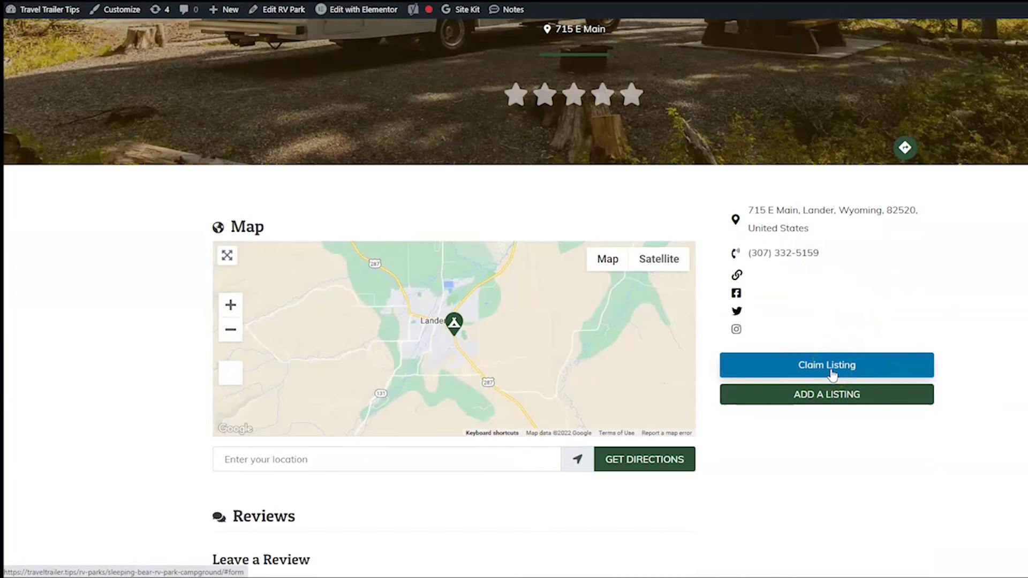
left_click(832, 371)
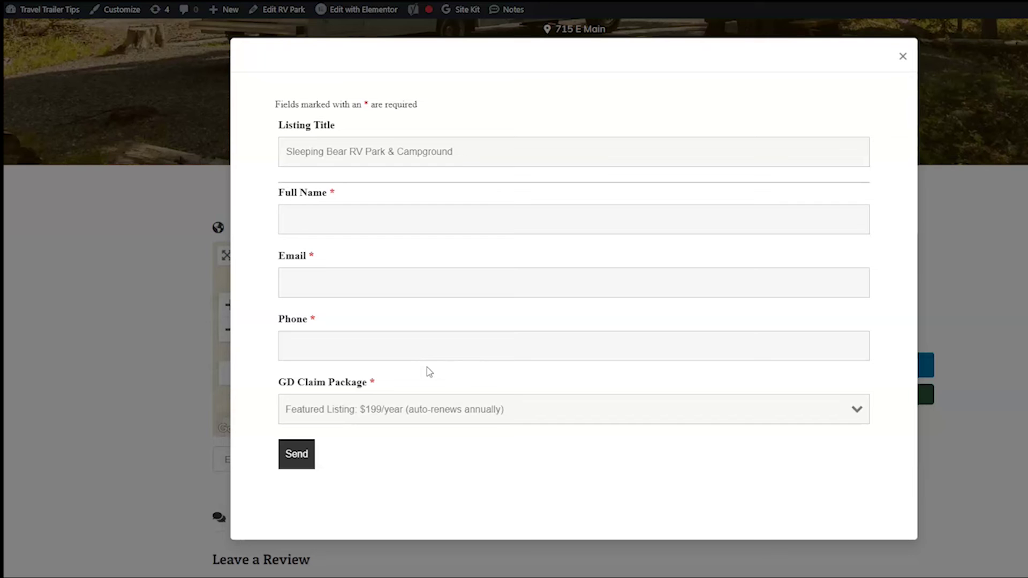
left_click(902, 57)
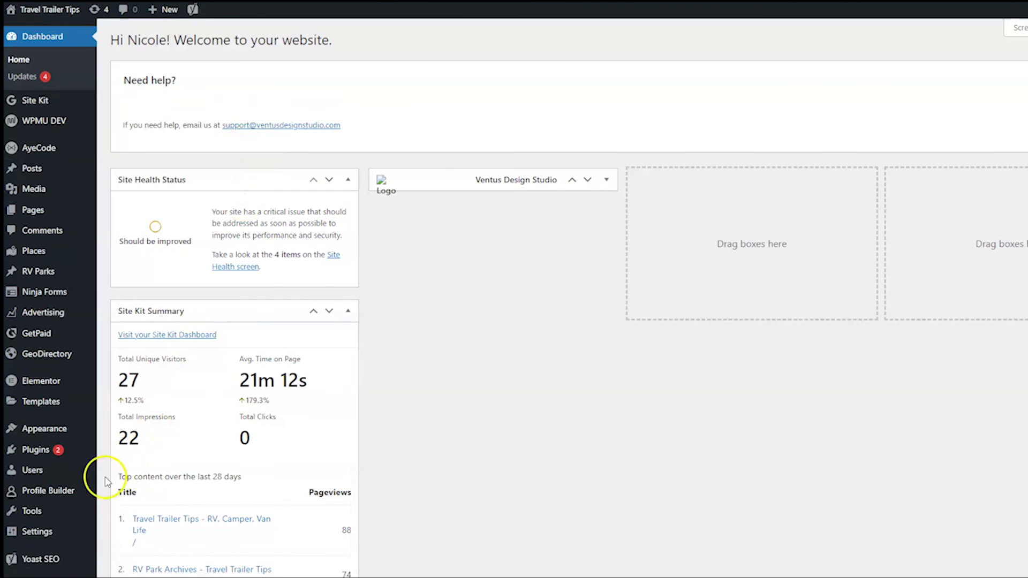
- Check in General Settings that Membership 'Anyone can register' is ticked with Subscriber as default role
mouse_move(64, 540)
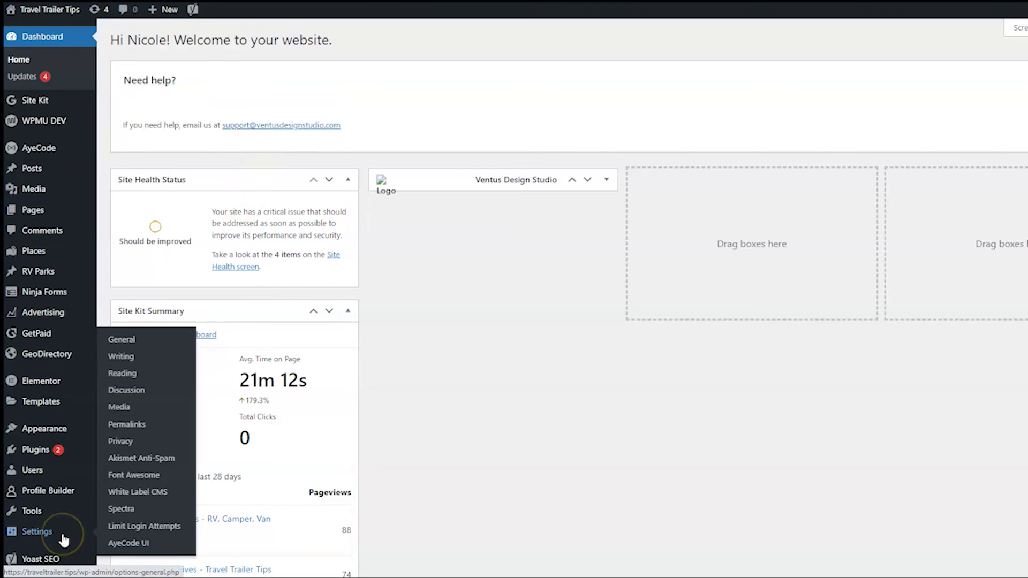
left_click(144, 339)
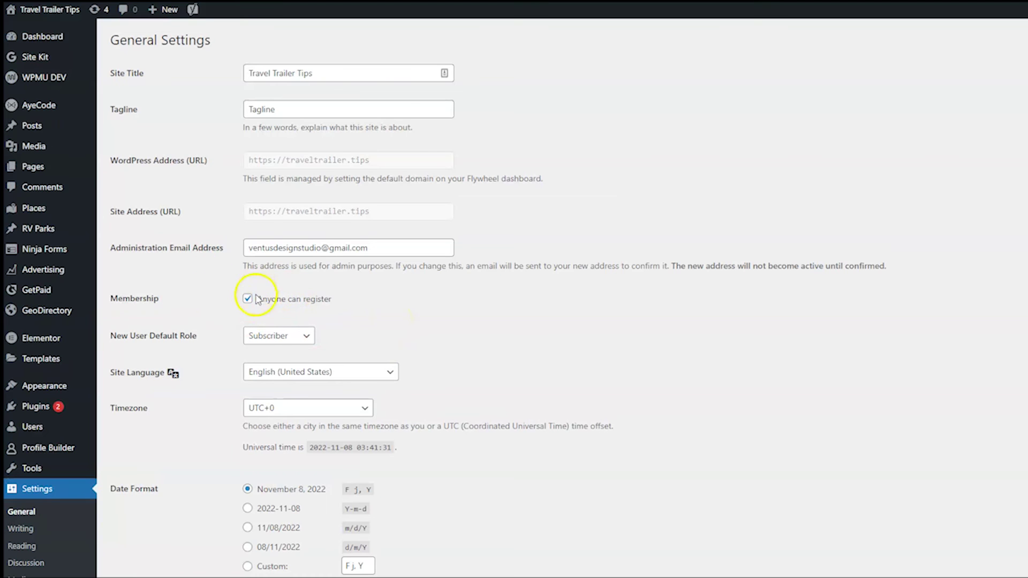
scroll(493, 339, "down", 6)
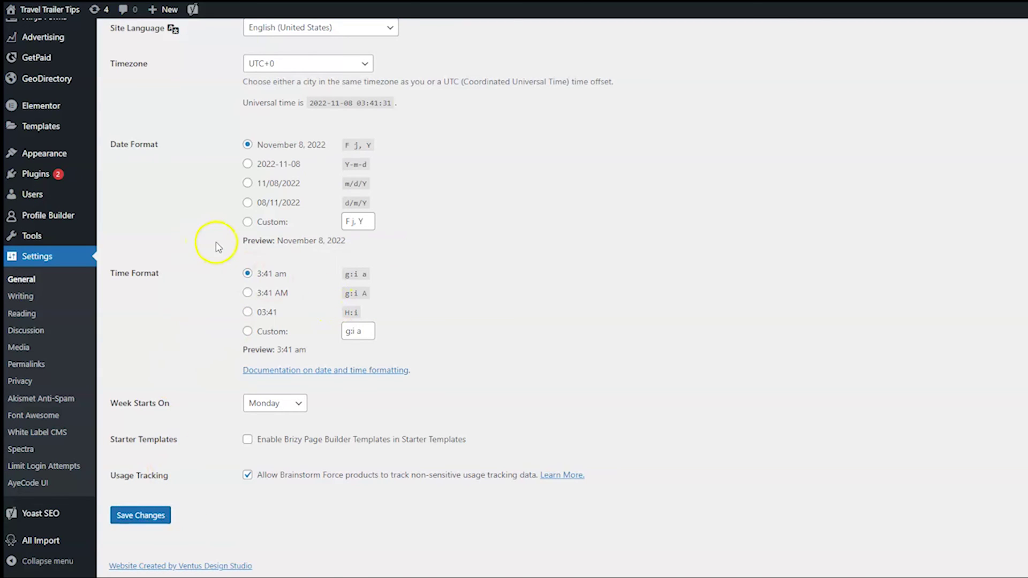
scroll(32, 268, "up", 4)
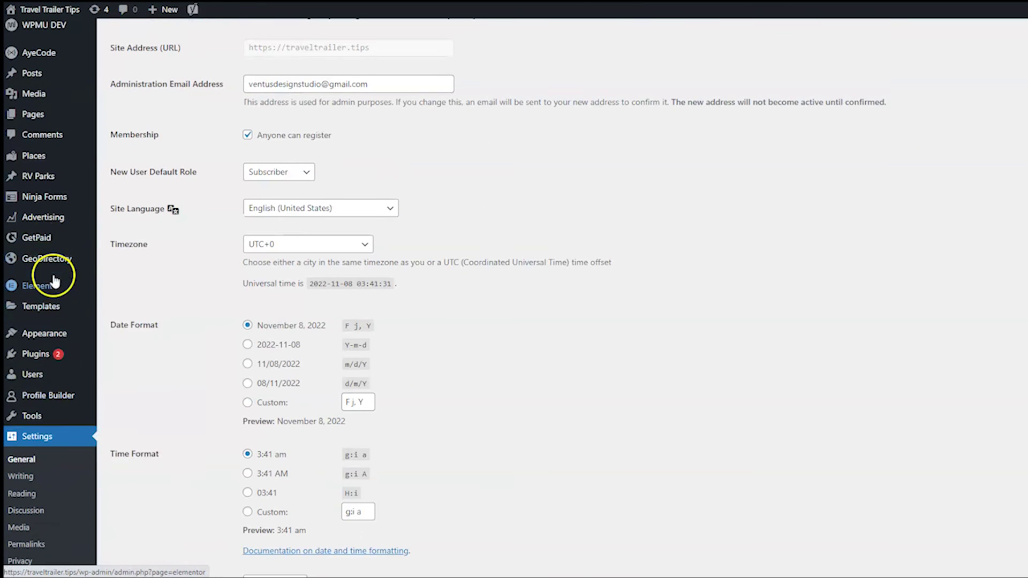
- From the GeoDirectory dashboard, expand Pending Claims and open the full Listing Claims list
left_click(56, 266)
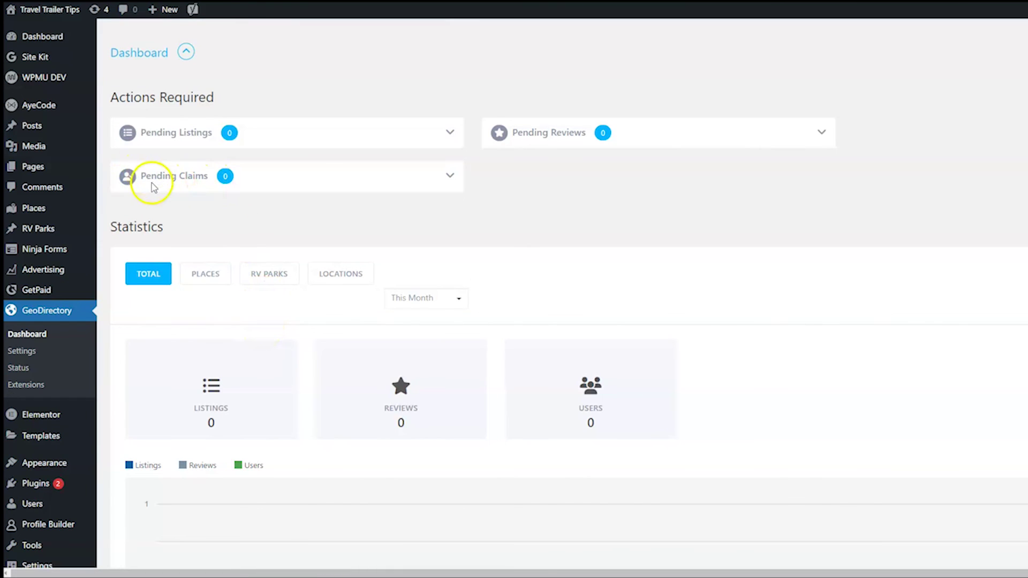
left_click(451, 181)
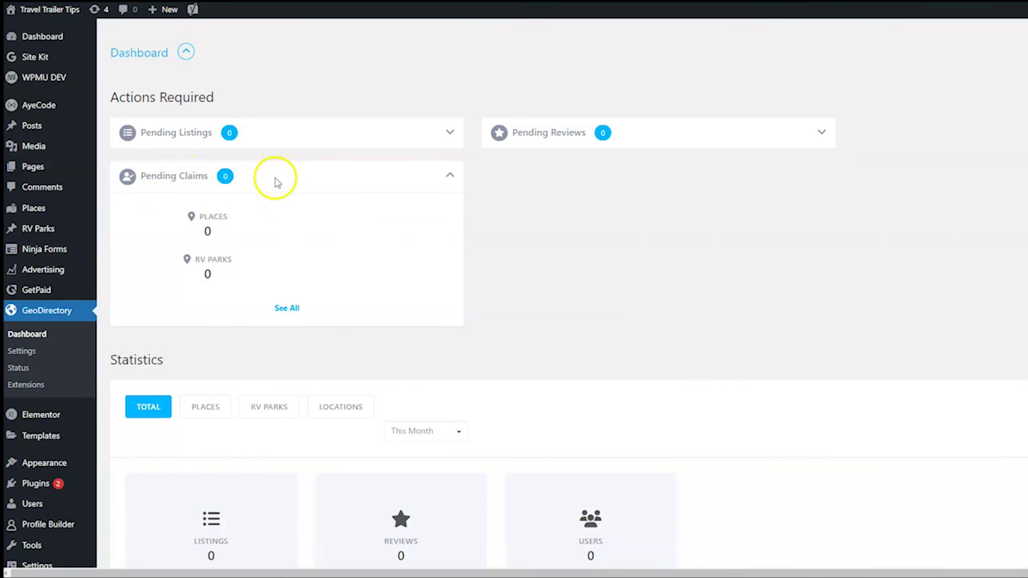
left_click(287, 308)
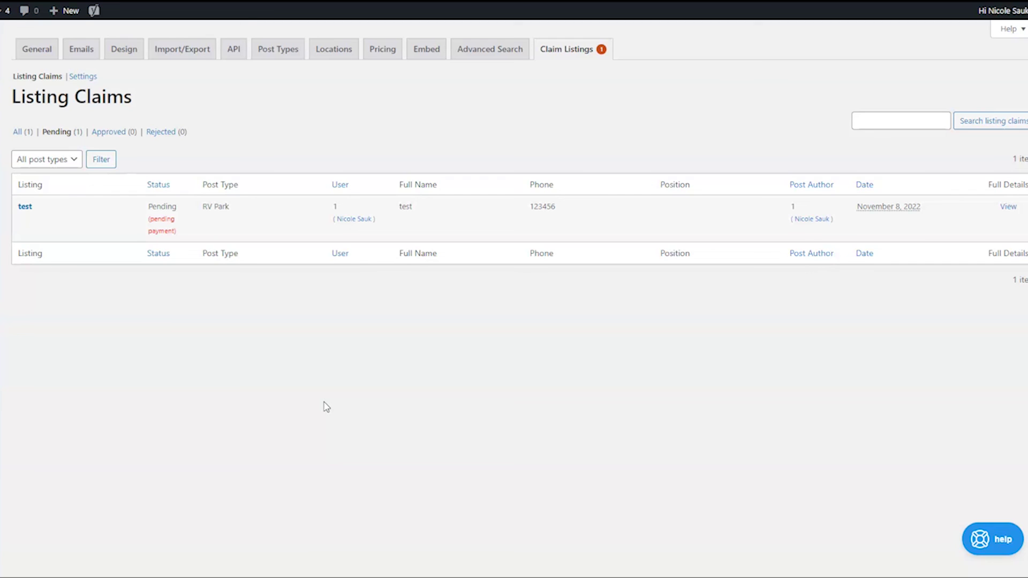
mouse_move(69, 238)
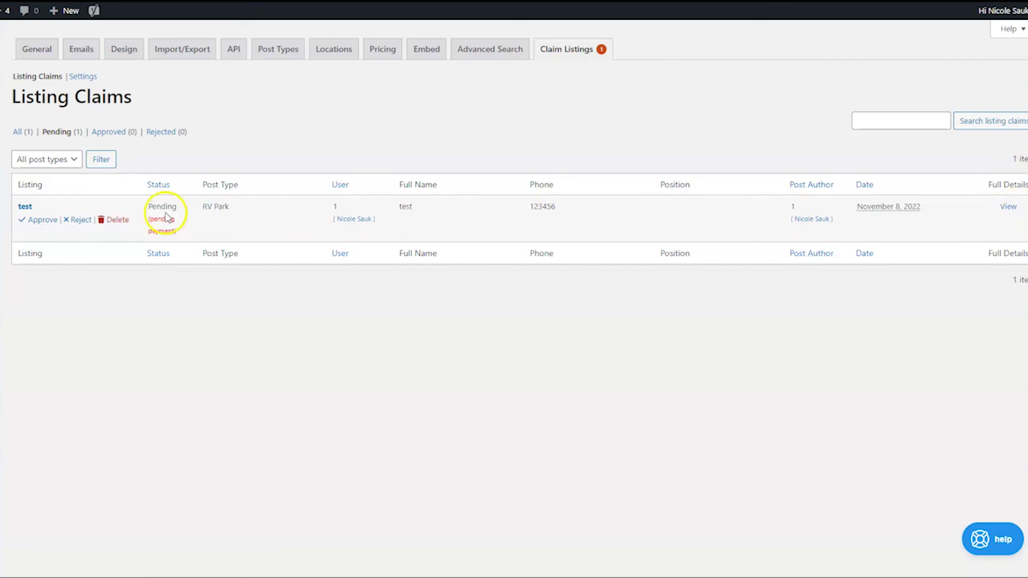
left_click(1008, 206)
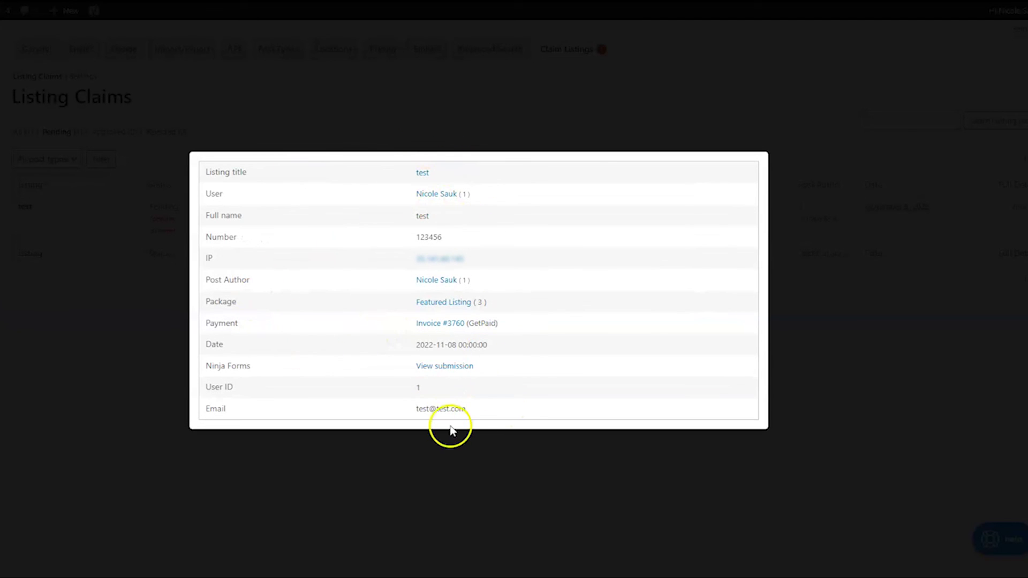
left_click(401, 482)
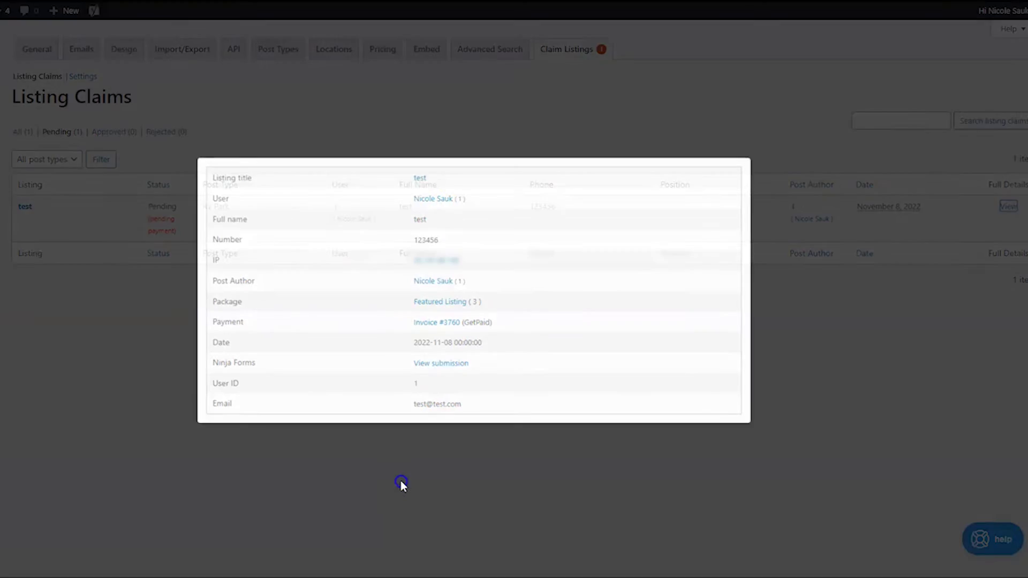
mouse_move(31, 226)
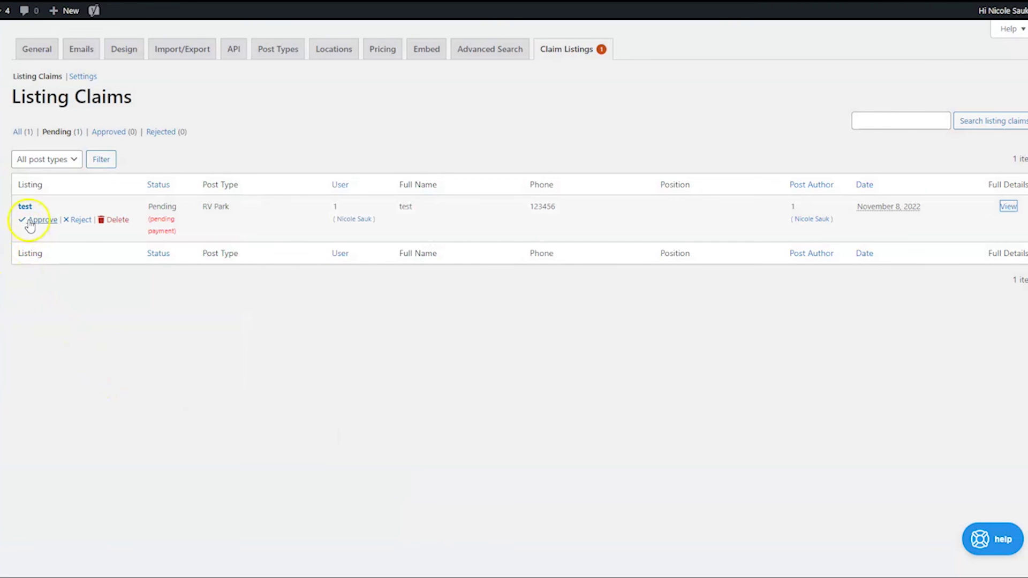